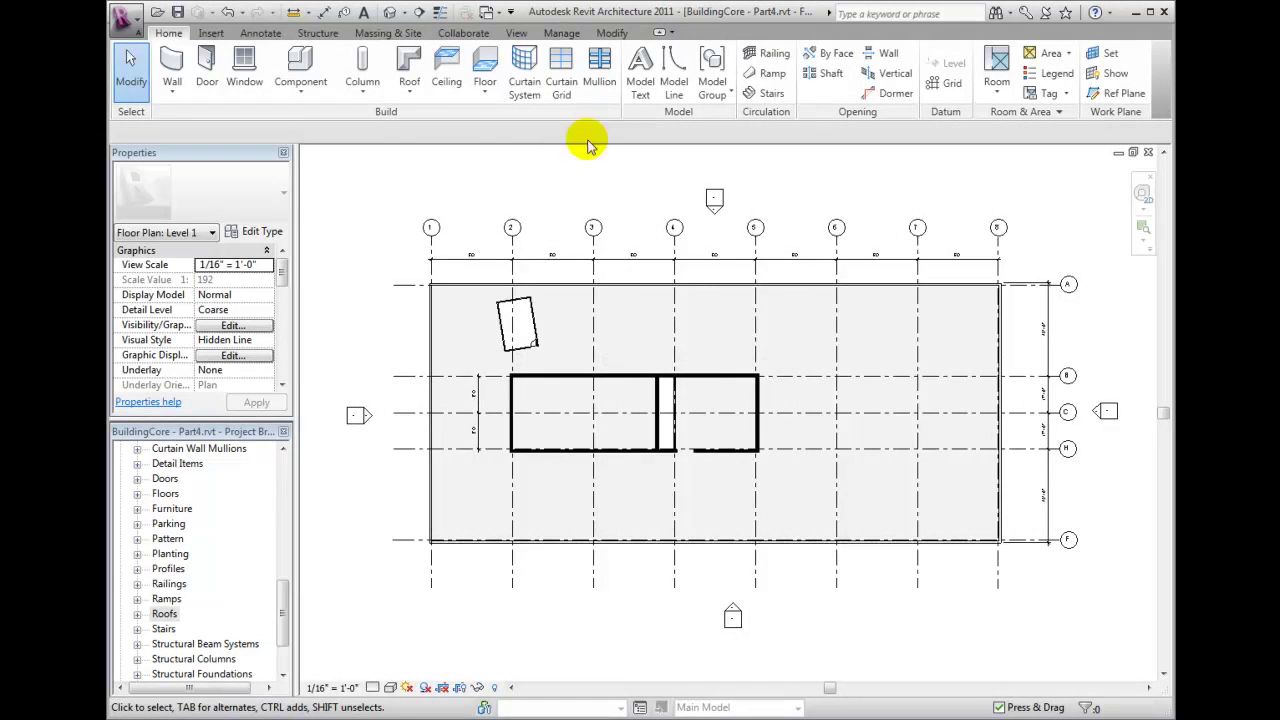
Start the Component placement tool from the Home tab.
left_click(298, 70)
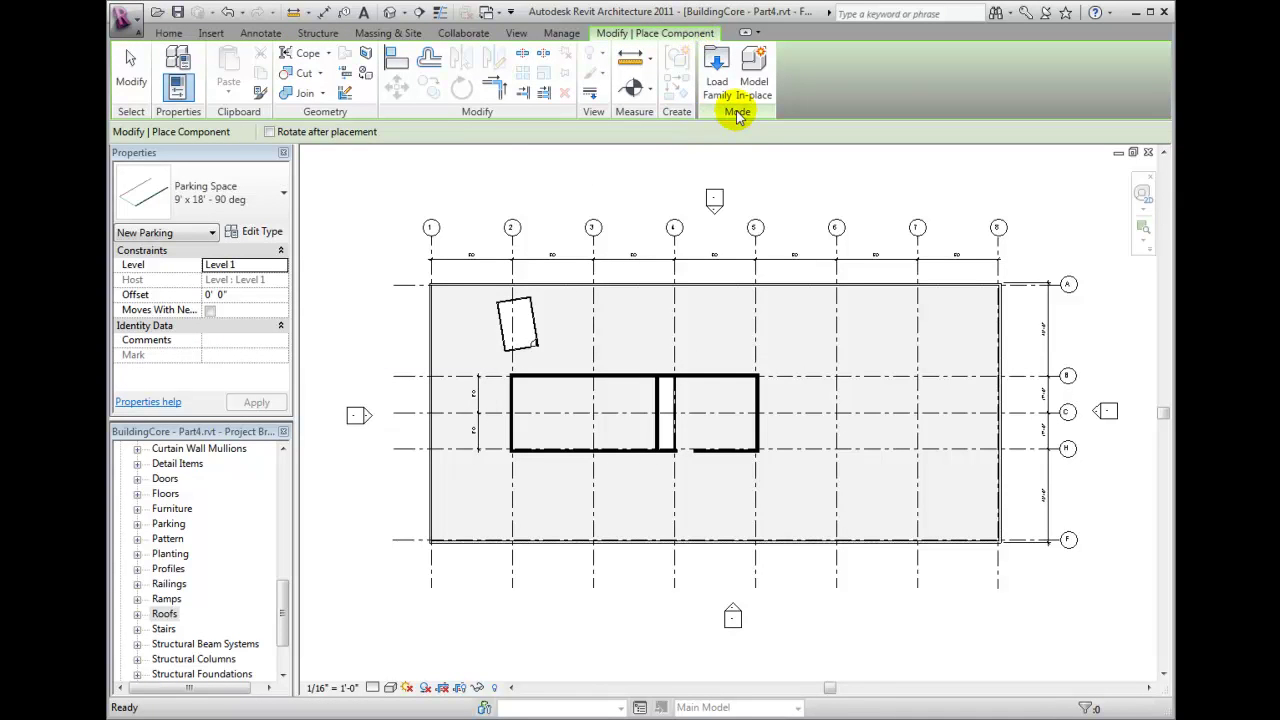
In Load Family, select M_Electric Lift- wall based.rfa under Metric Library > Specialty Equipment > Elevators and Lifts.
left_click(718, 80)
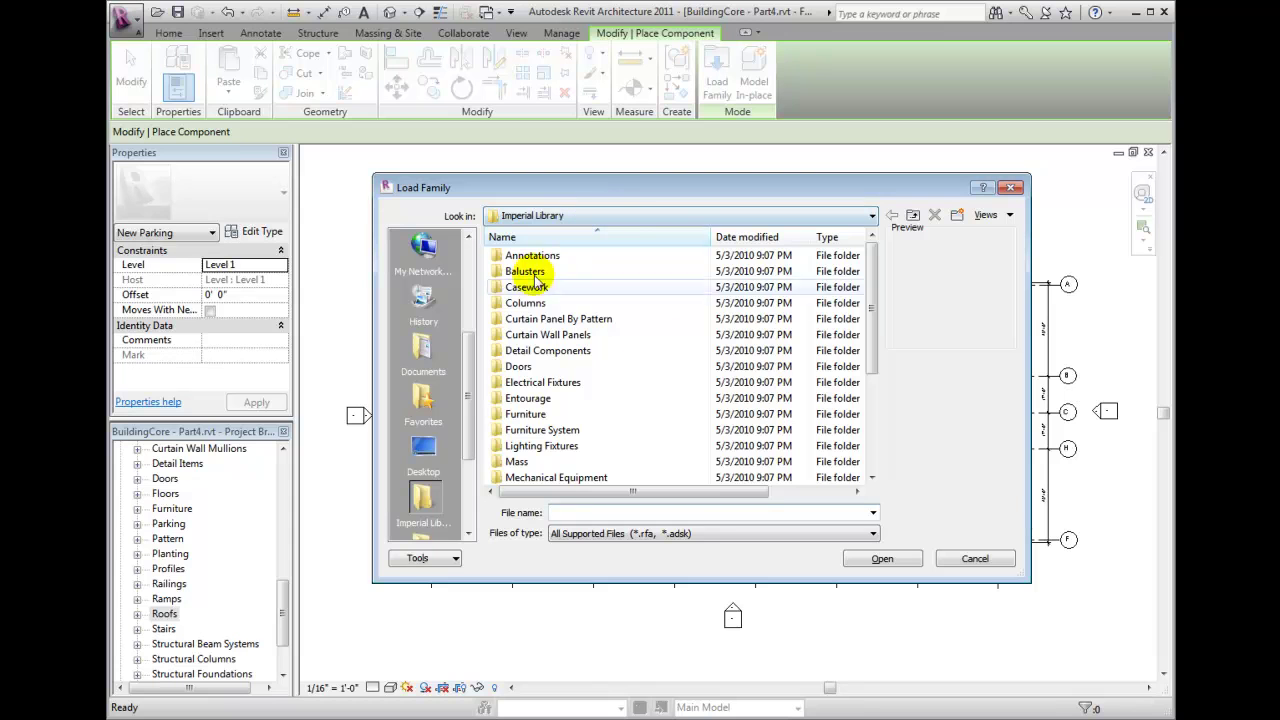
left_click_drag(469, 383, 468, 454)
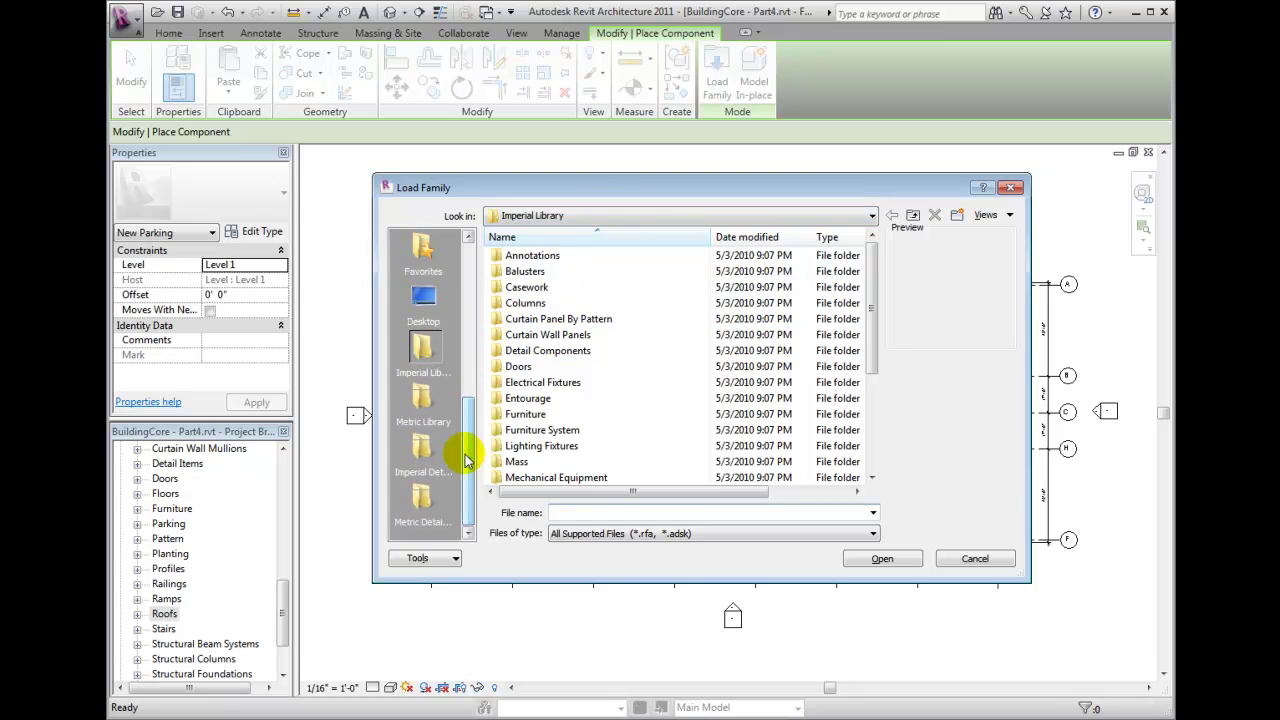
left_click(418, 405)
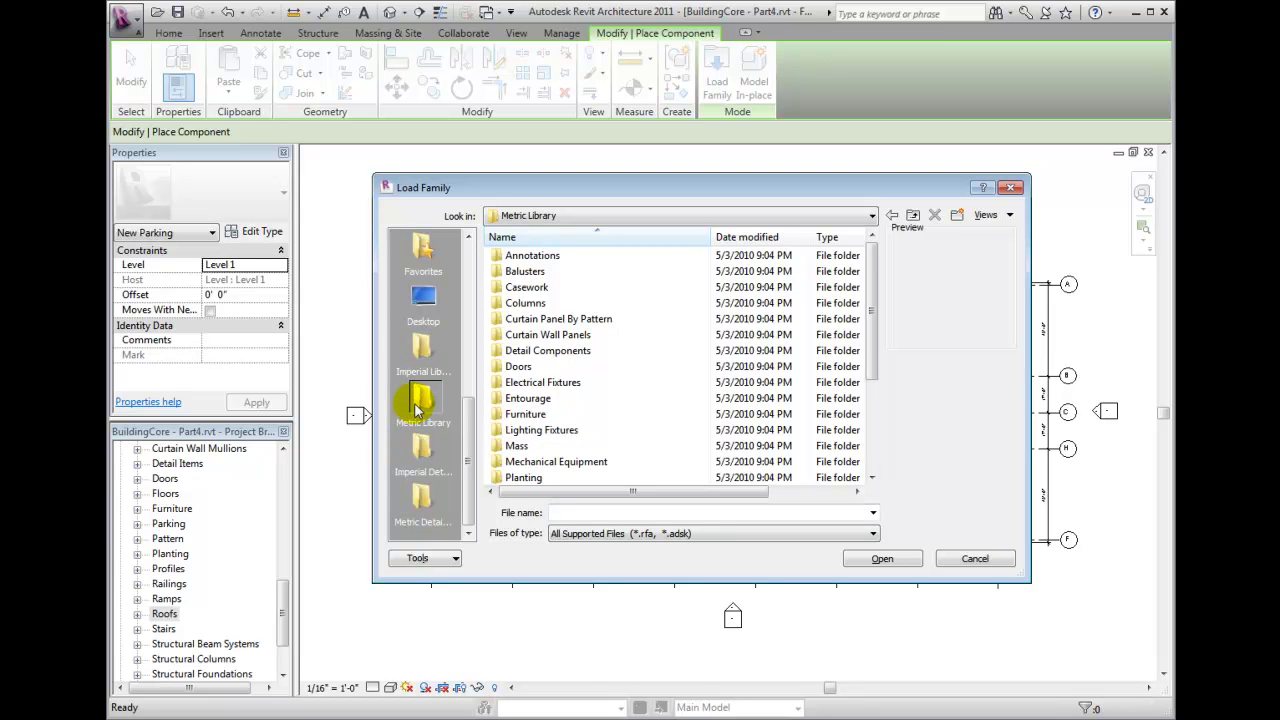
left_click(522, 415)
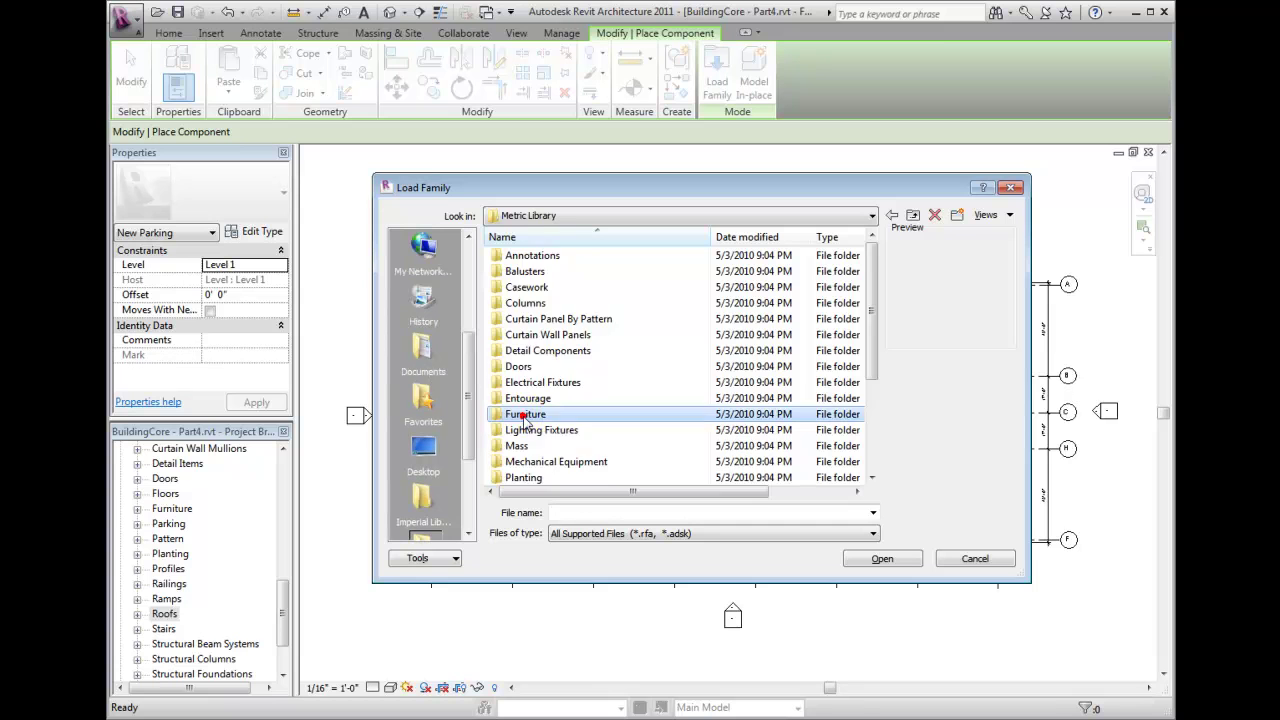
scroll(522, 415, "down", 2)
scroll(520, 410, "down", 1)
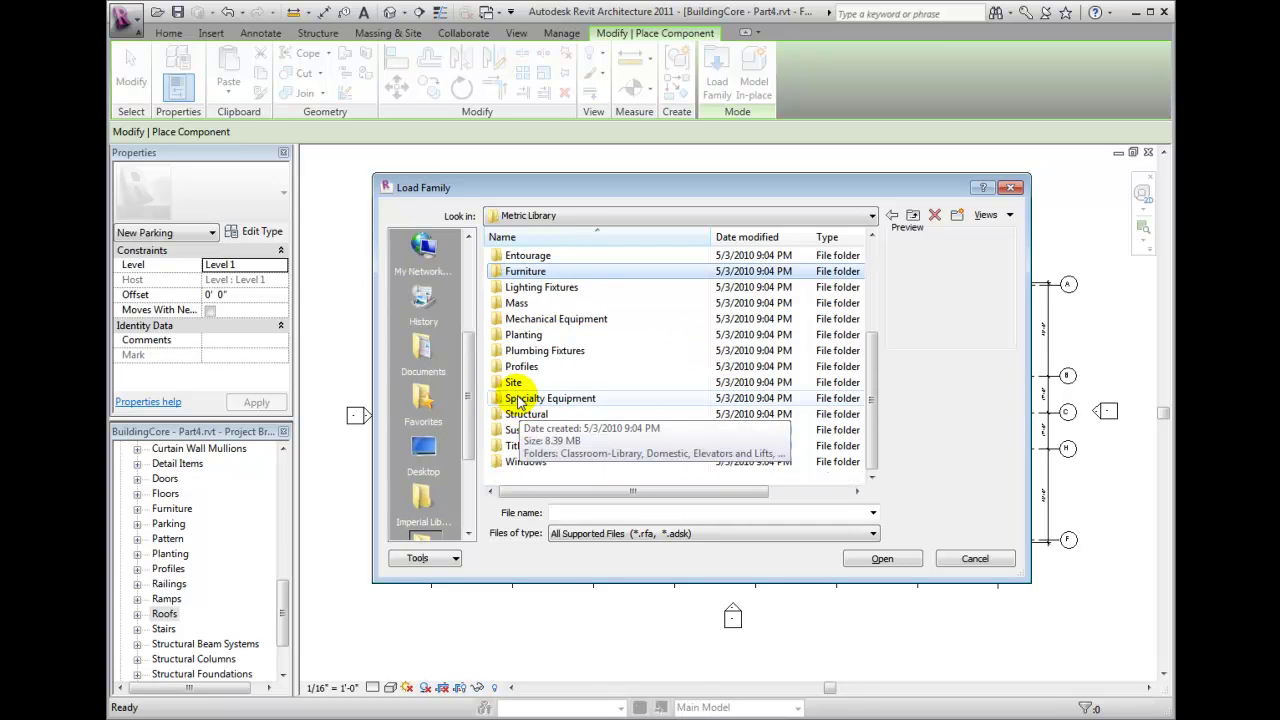
double_click(518, 400)
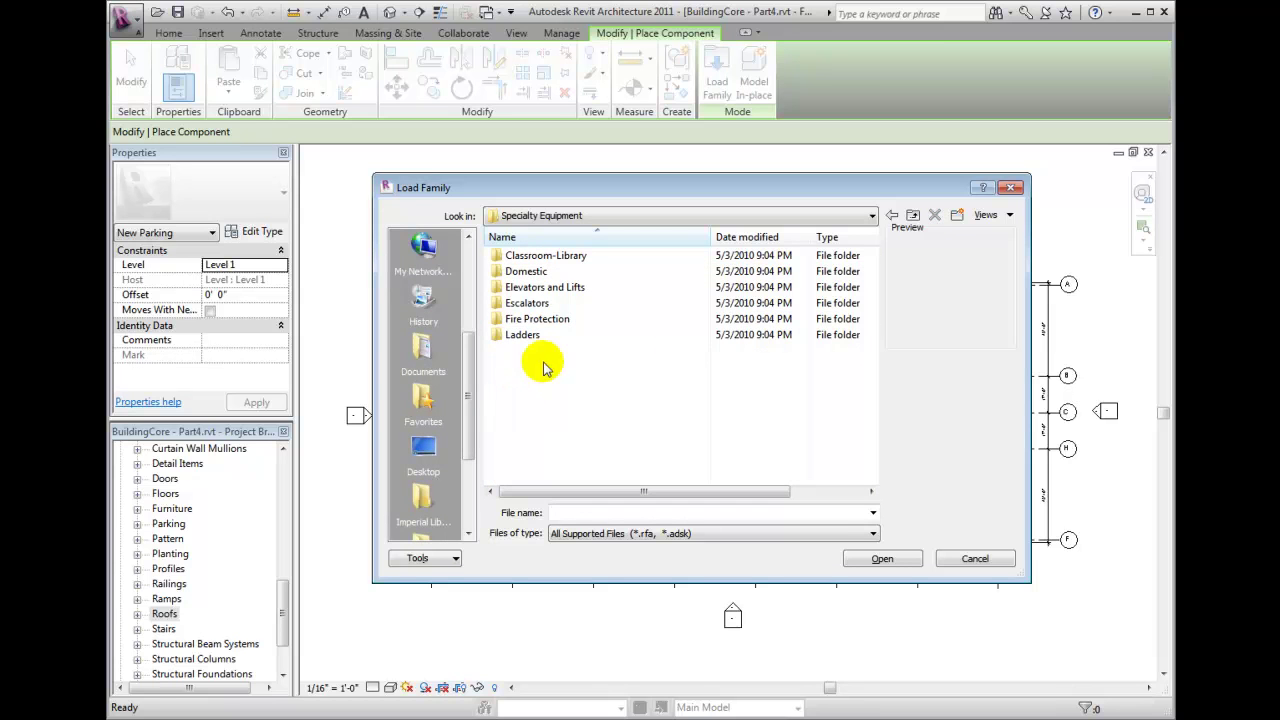
double_click(560, 288)
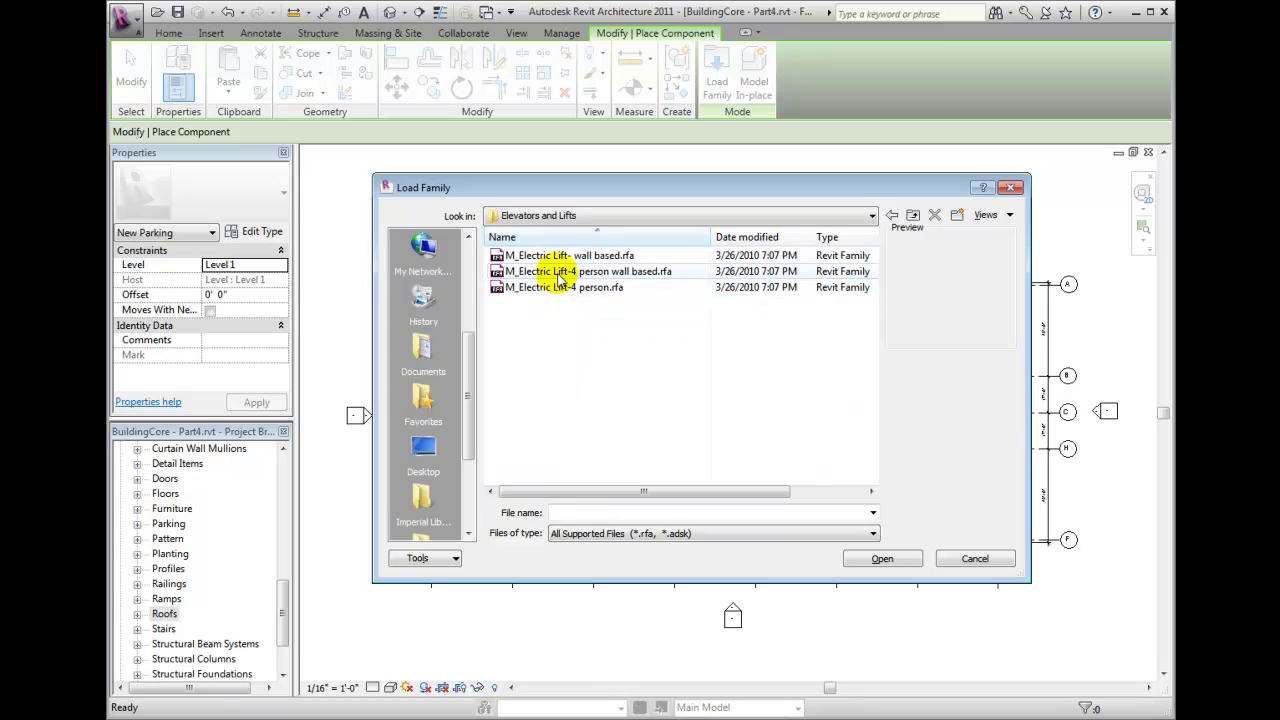
left_click(556, 256)
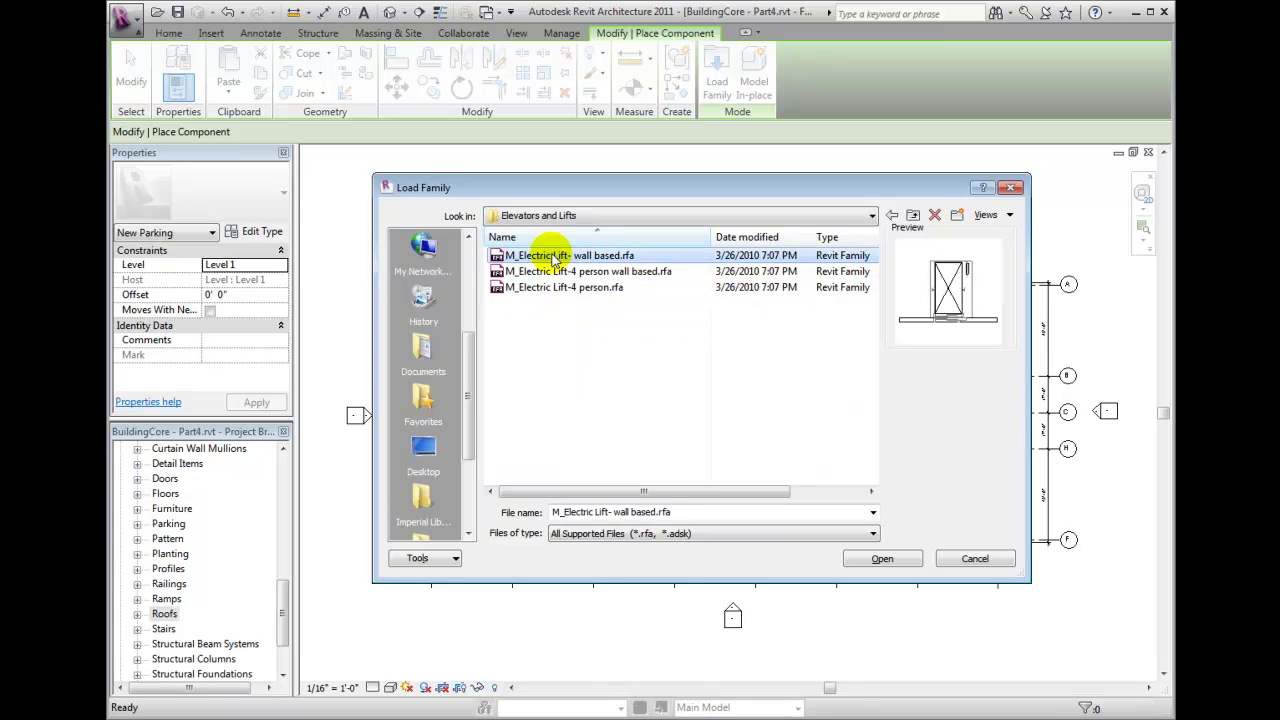
Load the wall-based electric lift family and zoom in on the core shaft wall.
left_click(882, 558)
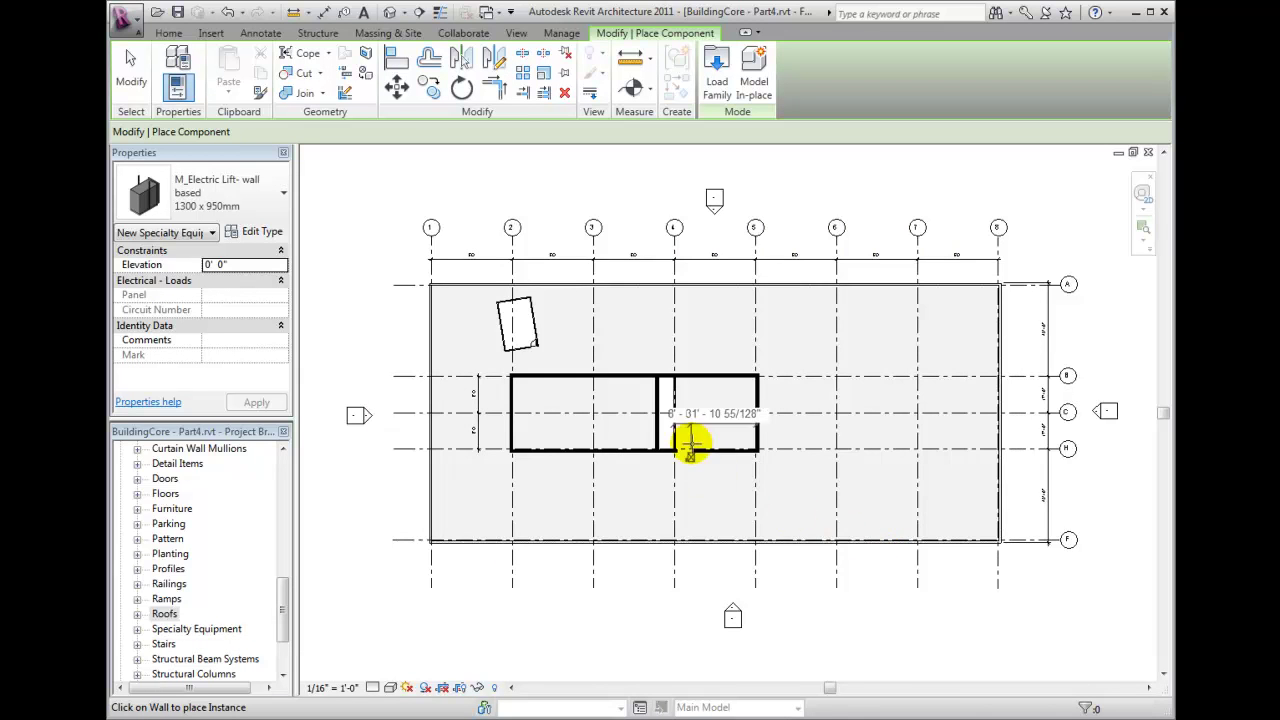
scroll(680, 410, "up", 2)
scroll(690, 405, "up", 3)
scroll(680, 405, "up", 2)
scroll(663, 400, "up", 2)
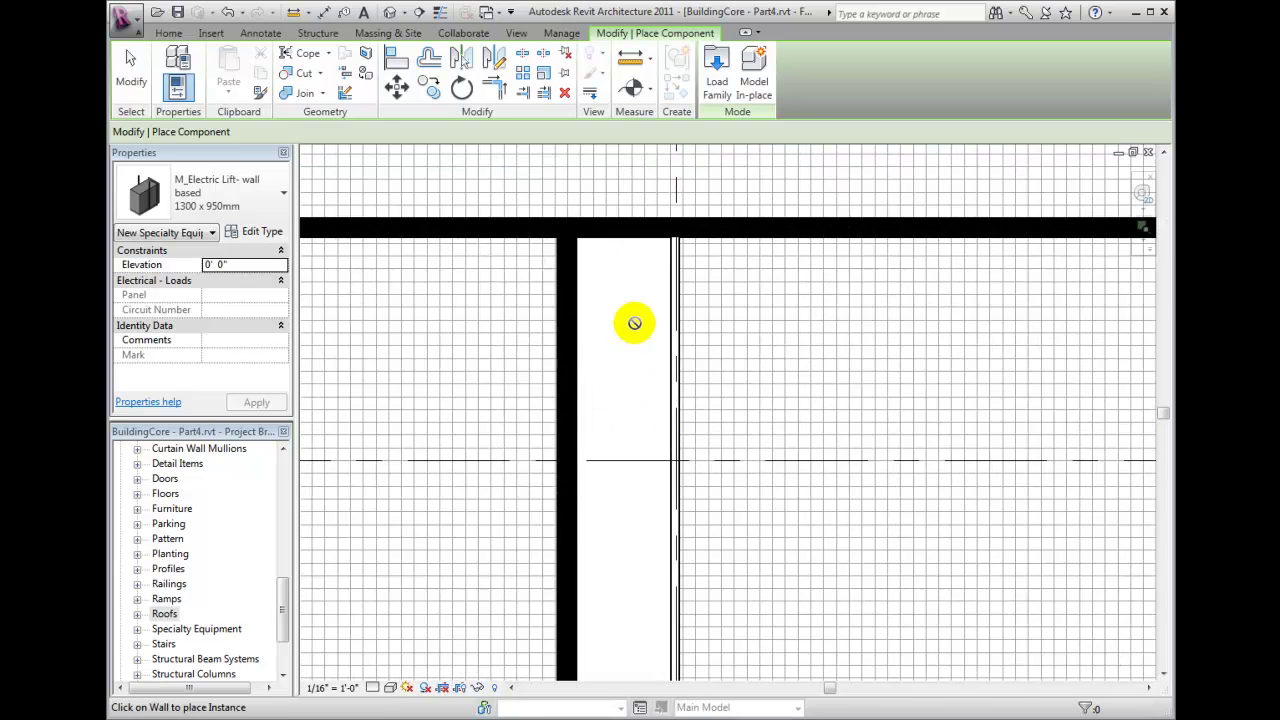
middle_click_drag(634, 323, 658, 482)
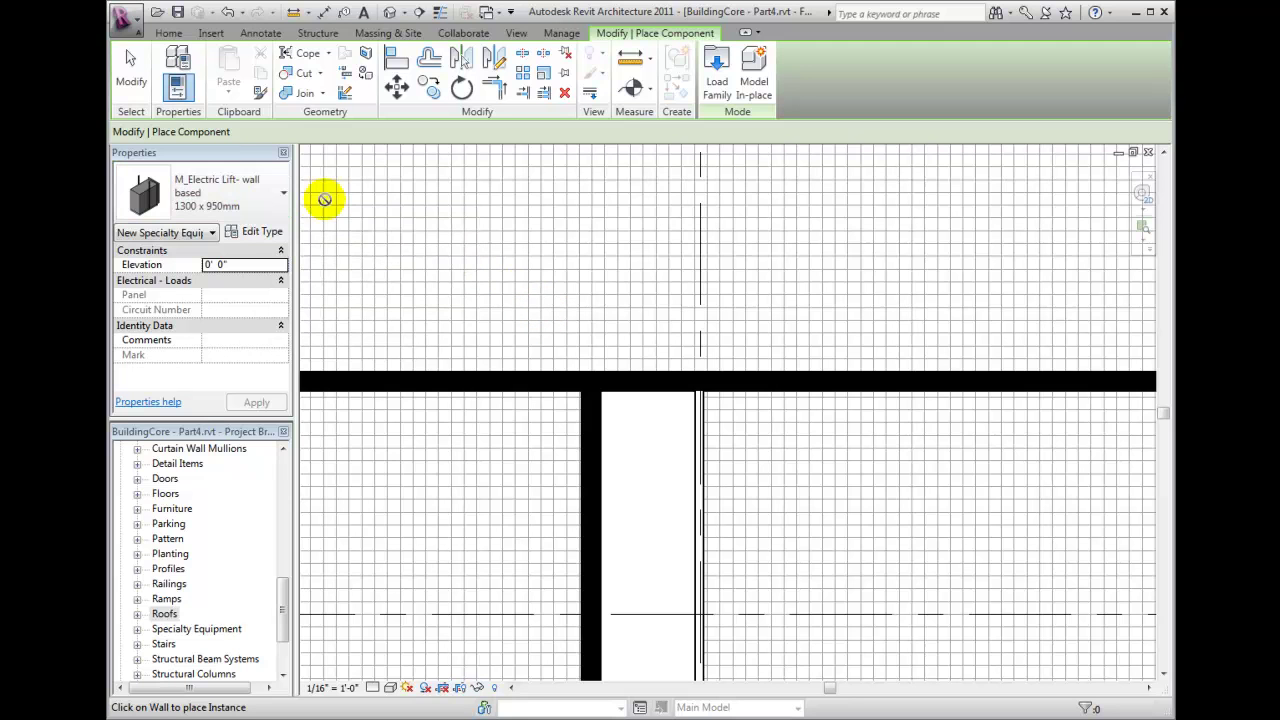
Place a 2100 x 1100mm electric lift in the core shaft wall.
left_click(277, 195)
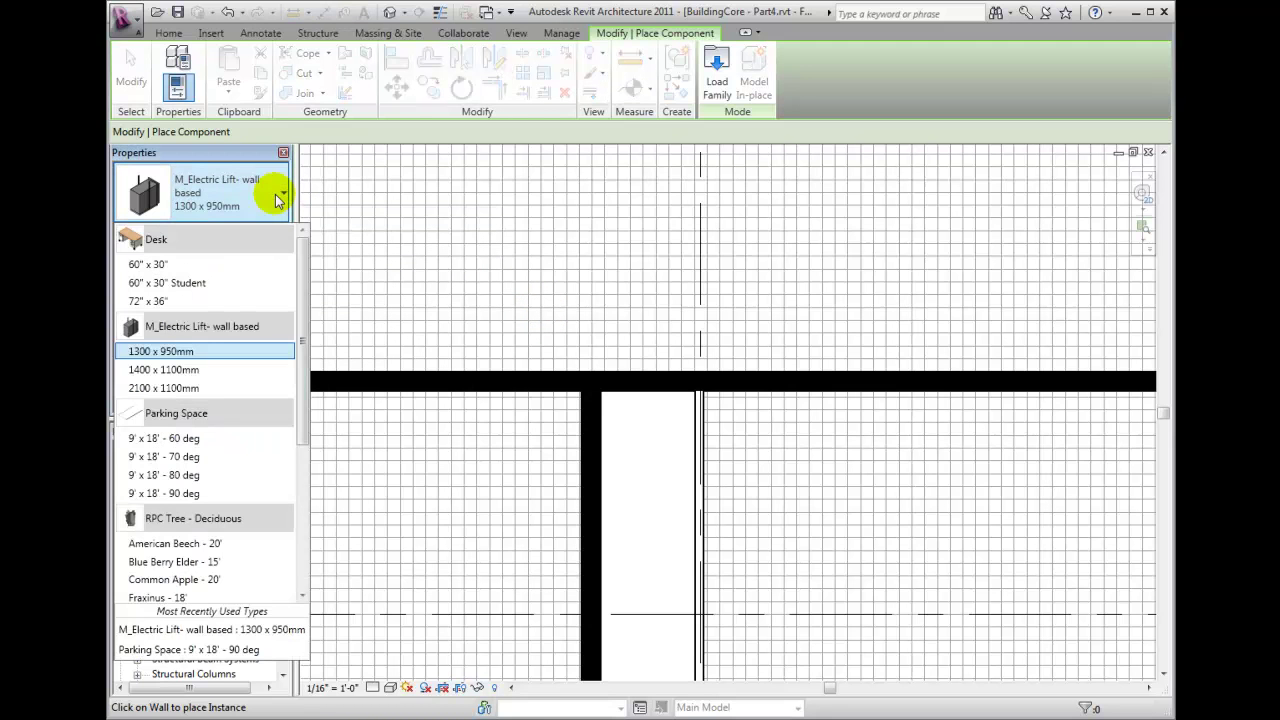
left_click(226, 395)
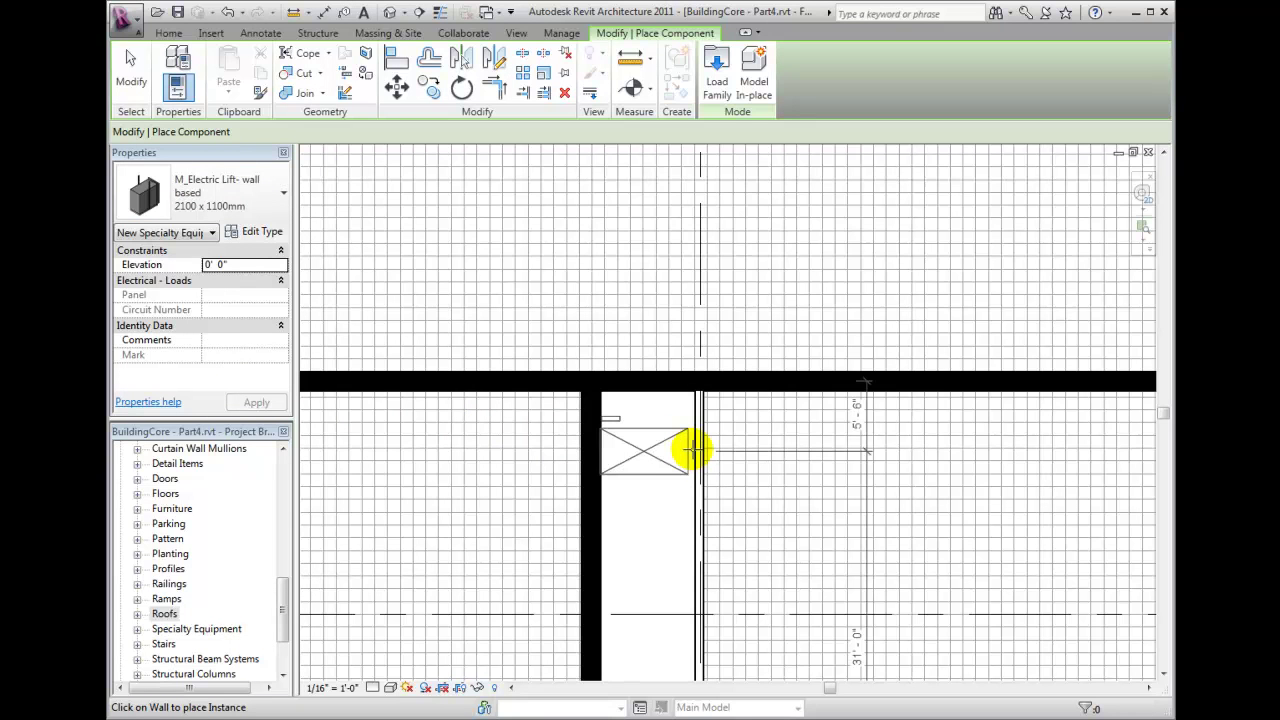
left_click(694, 450)
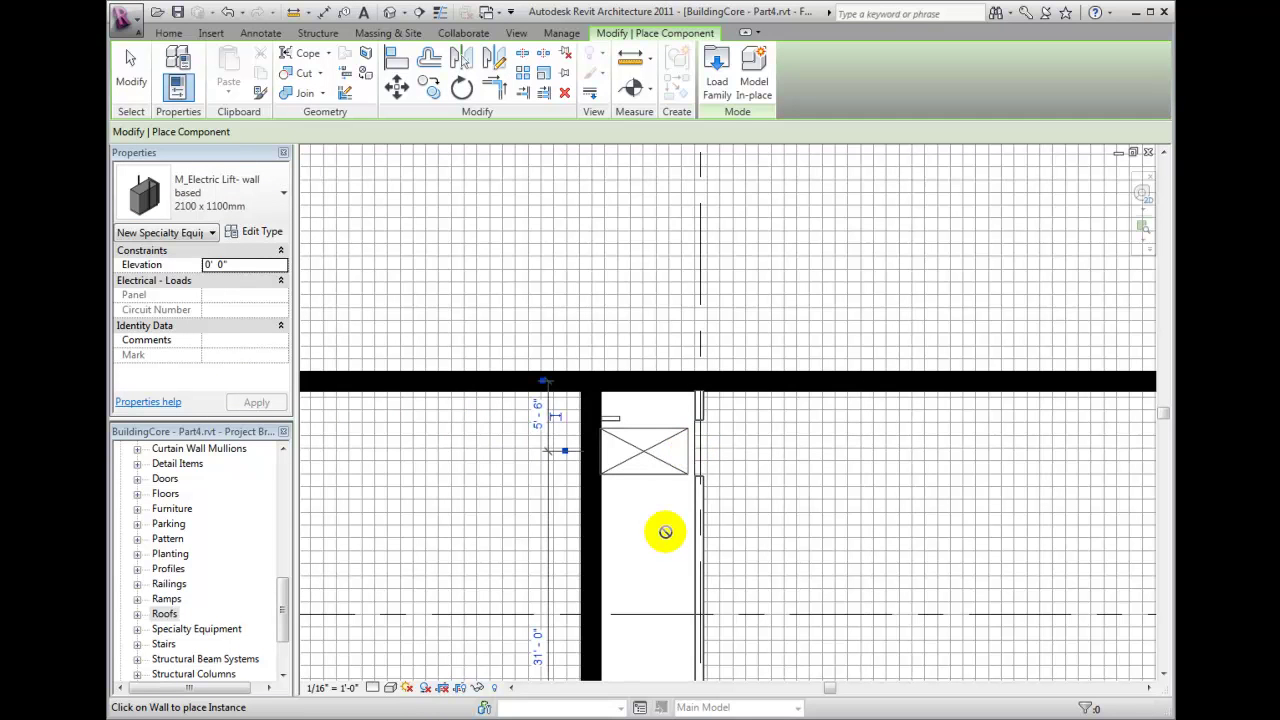
scroll(629, 514, "up", 1)
scroll(630, 514, "up", 2)
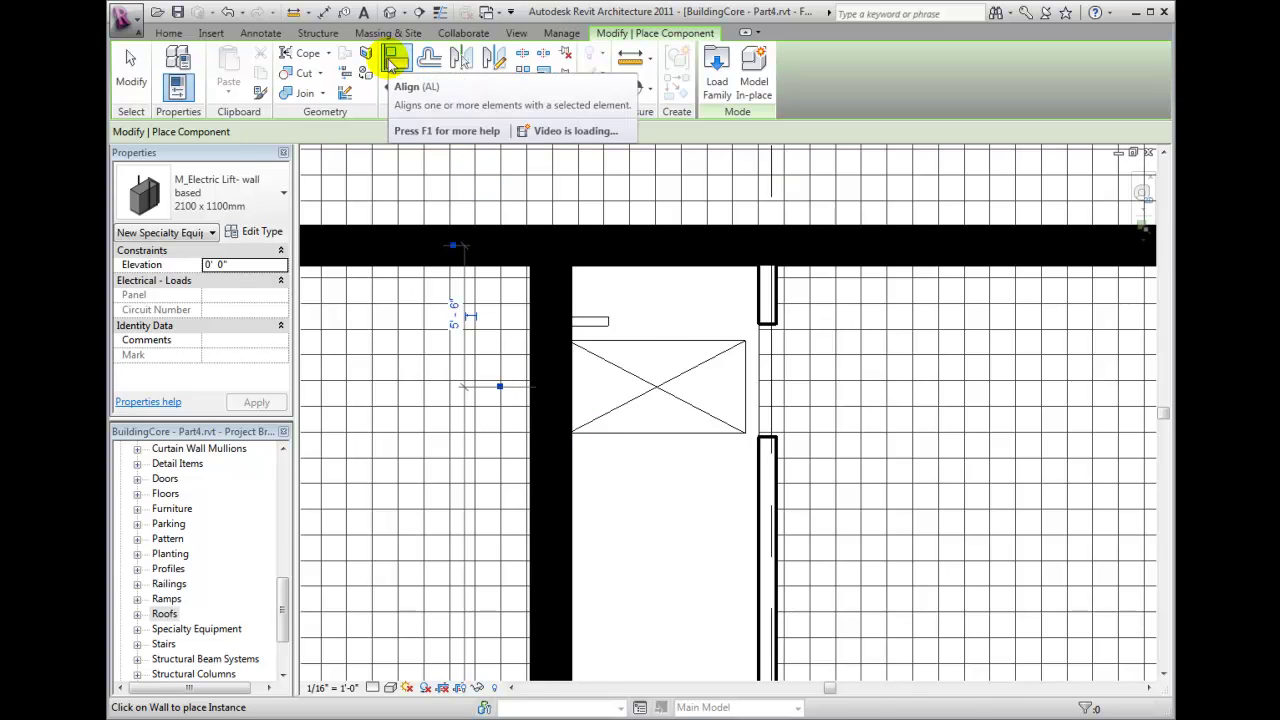
Use Align to line the shaft wall face up with the lift's green reference line.
left_click(391, 63)
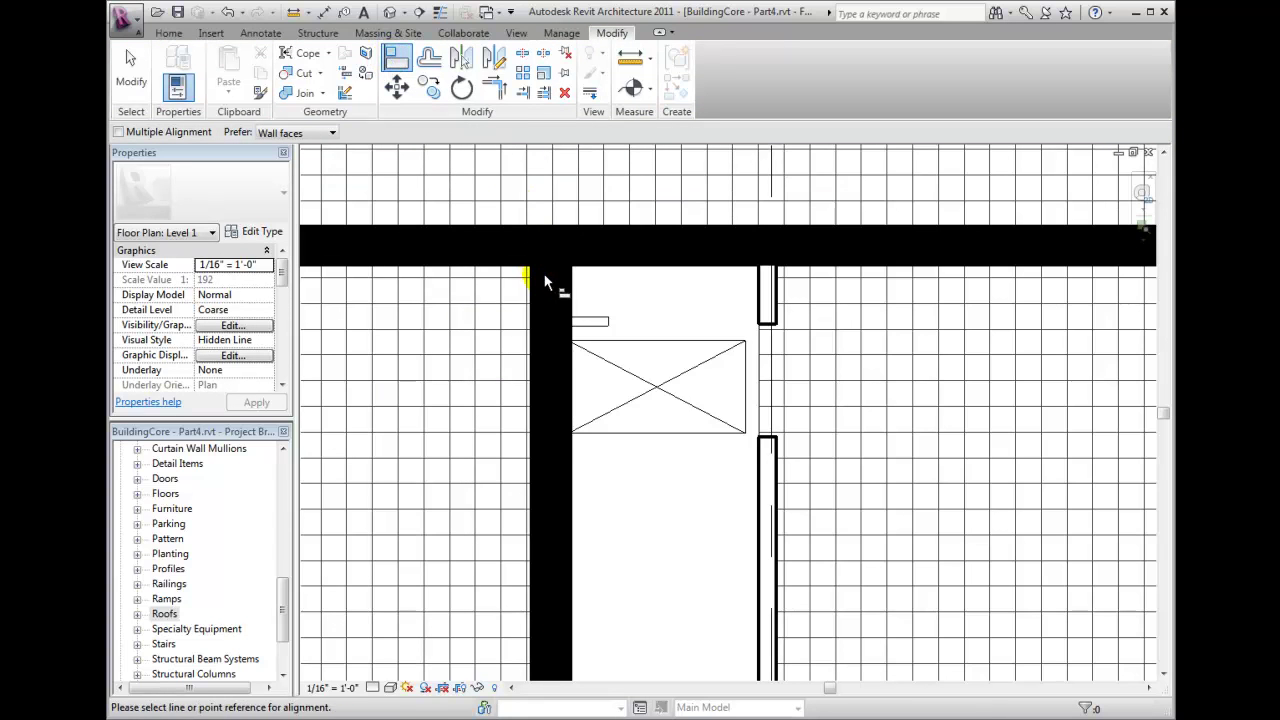
left_click(558, 328)
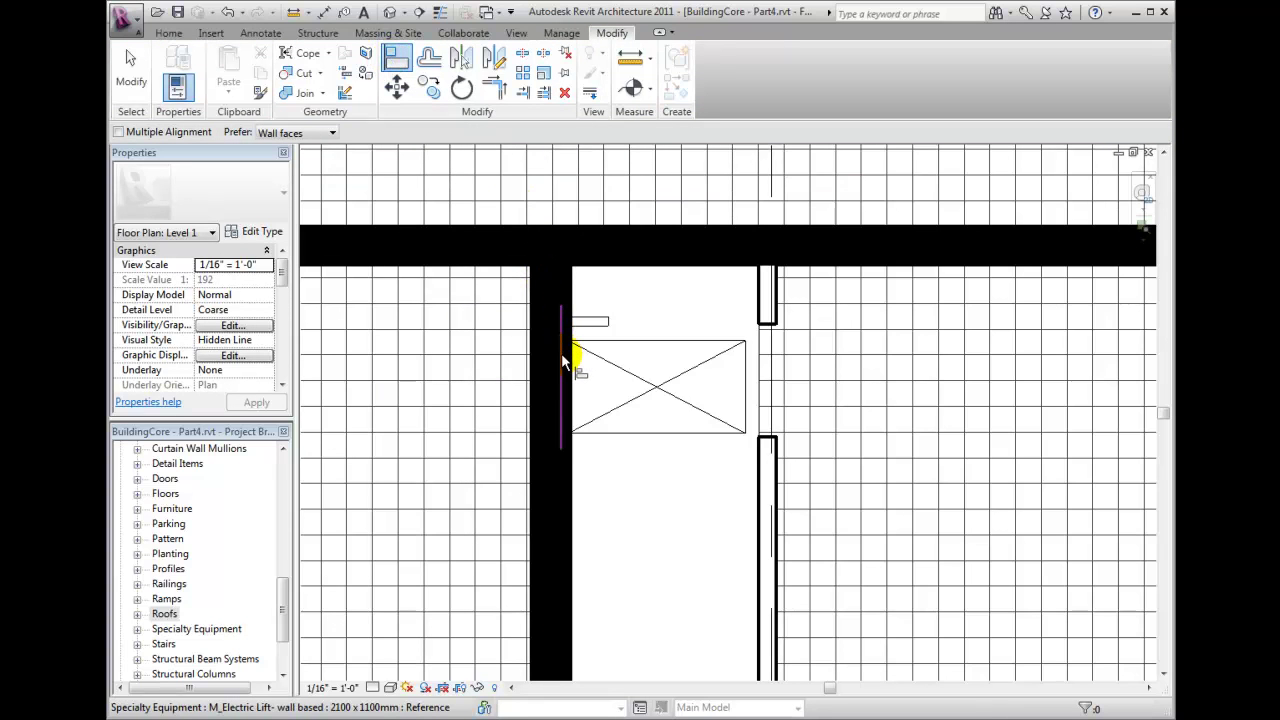
left_click(563, 365)
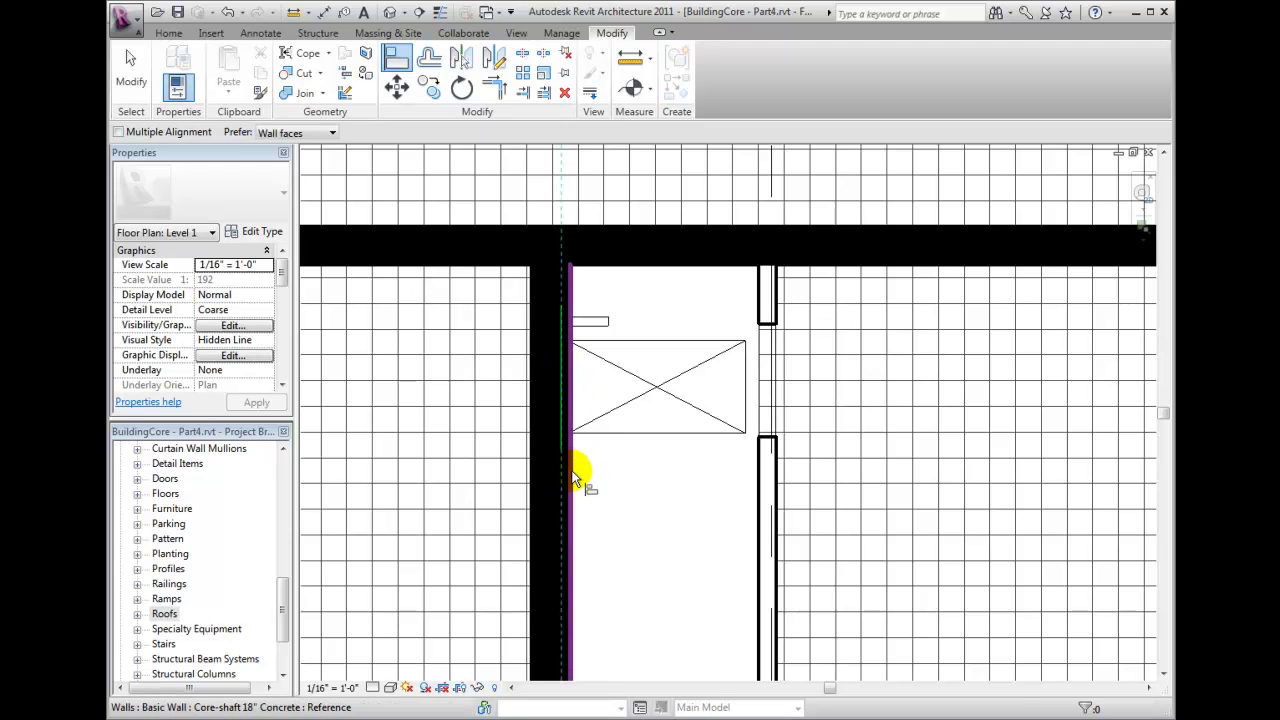
left_click(571, 476)
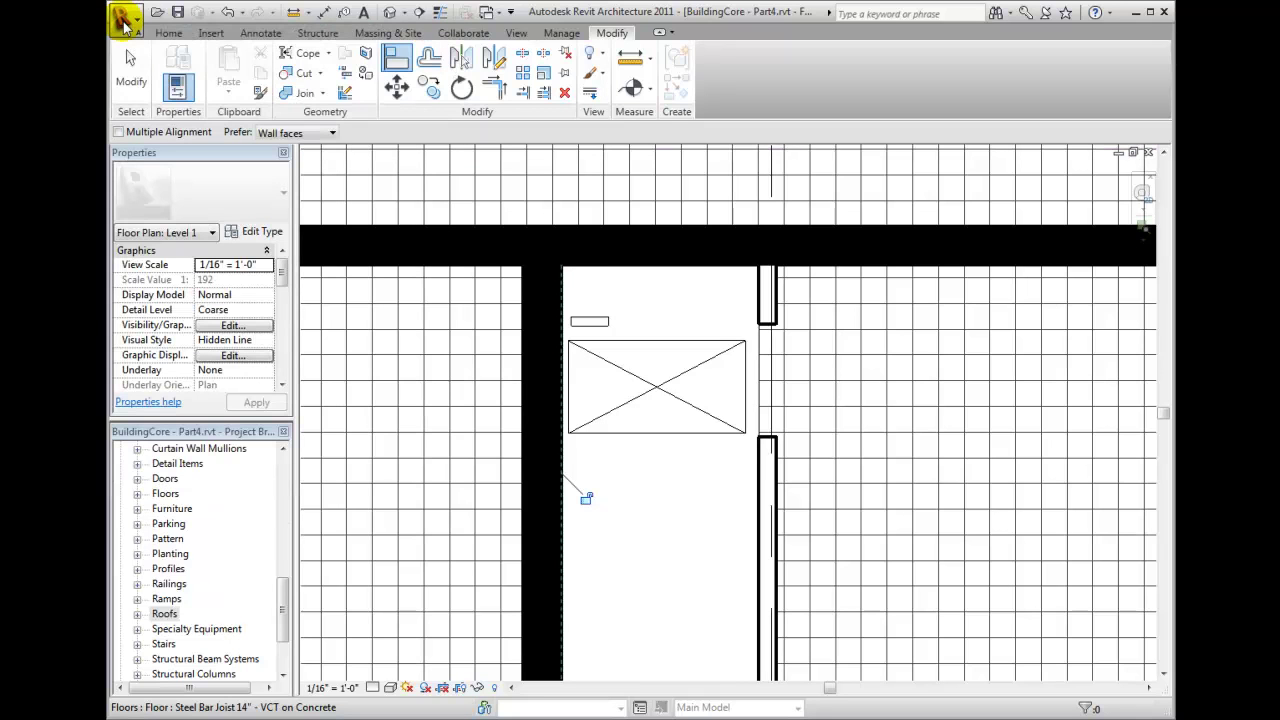
Start a new family and preview the Casework wall based template in Imperial Templates.
left_click(124, 20)
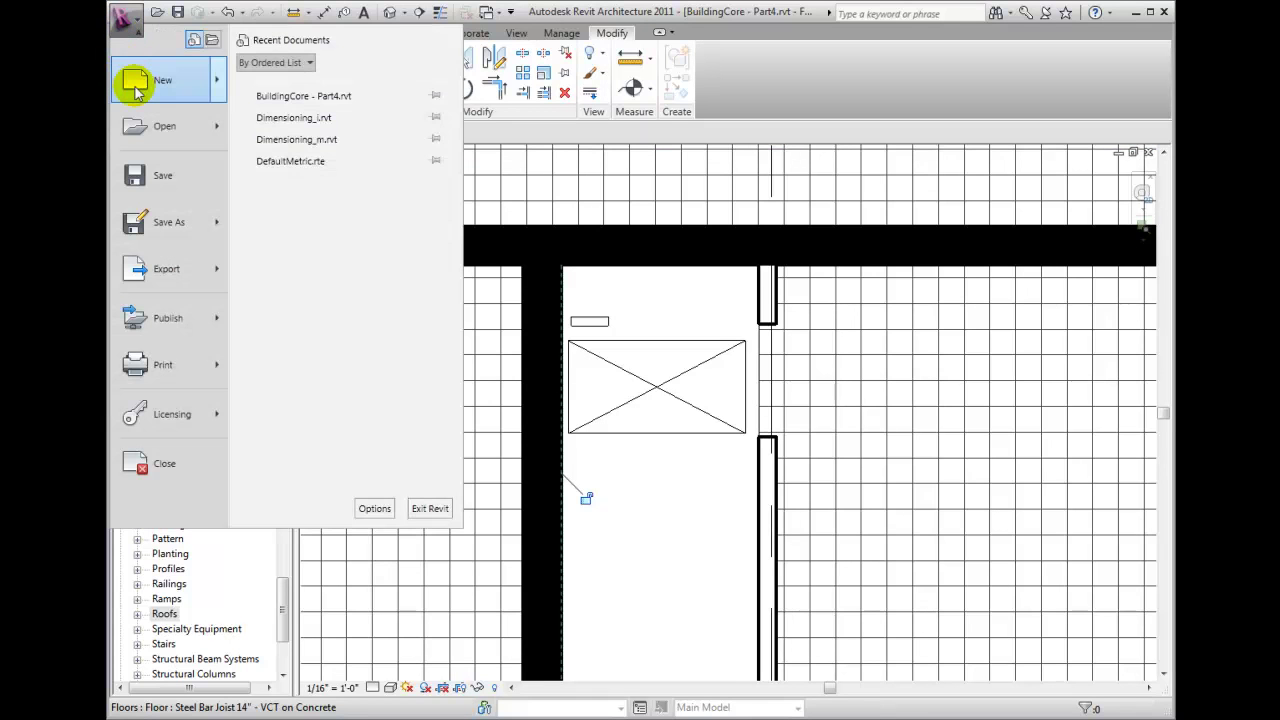
mouse_move(162, 80)
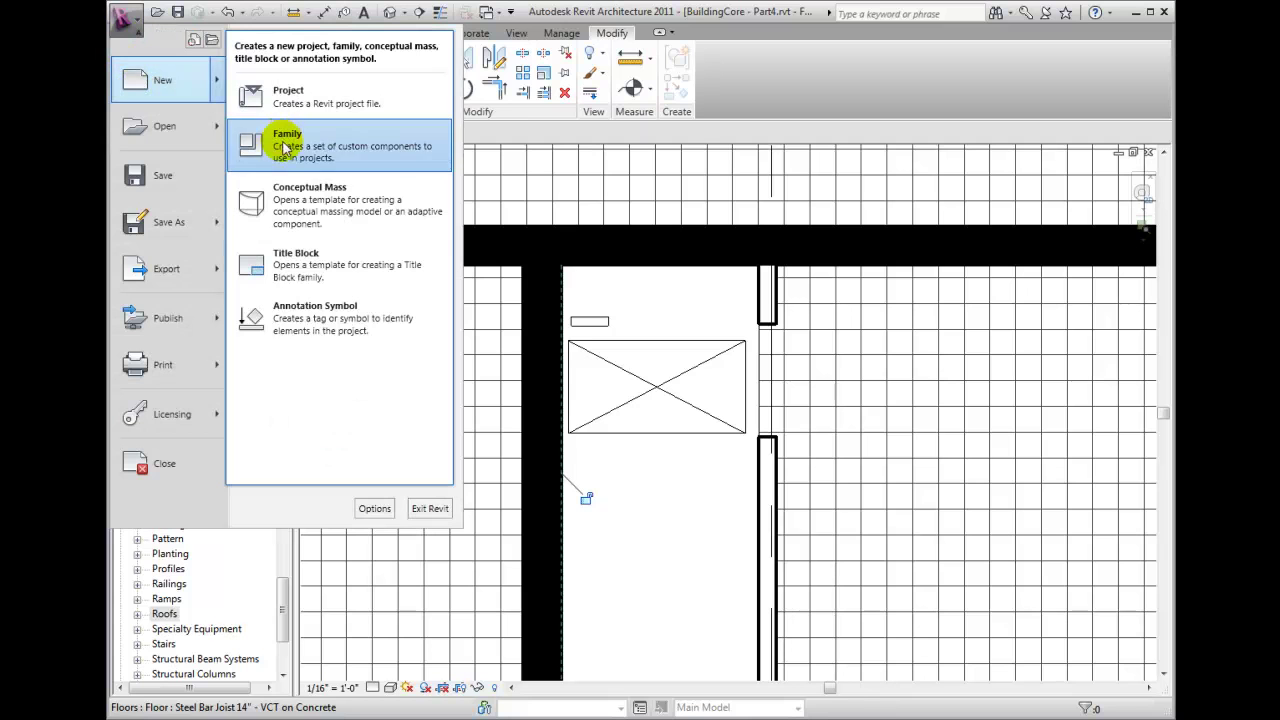
left_click(280, 140)
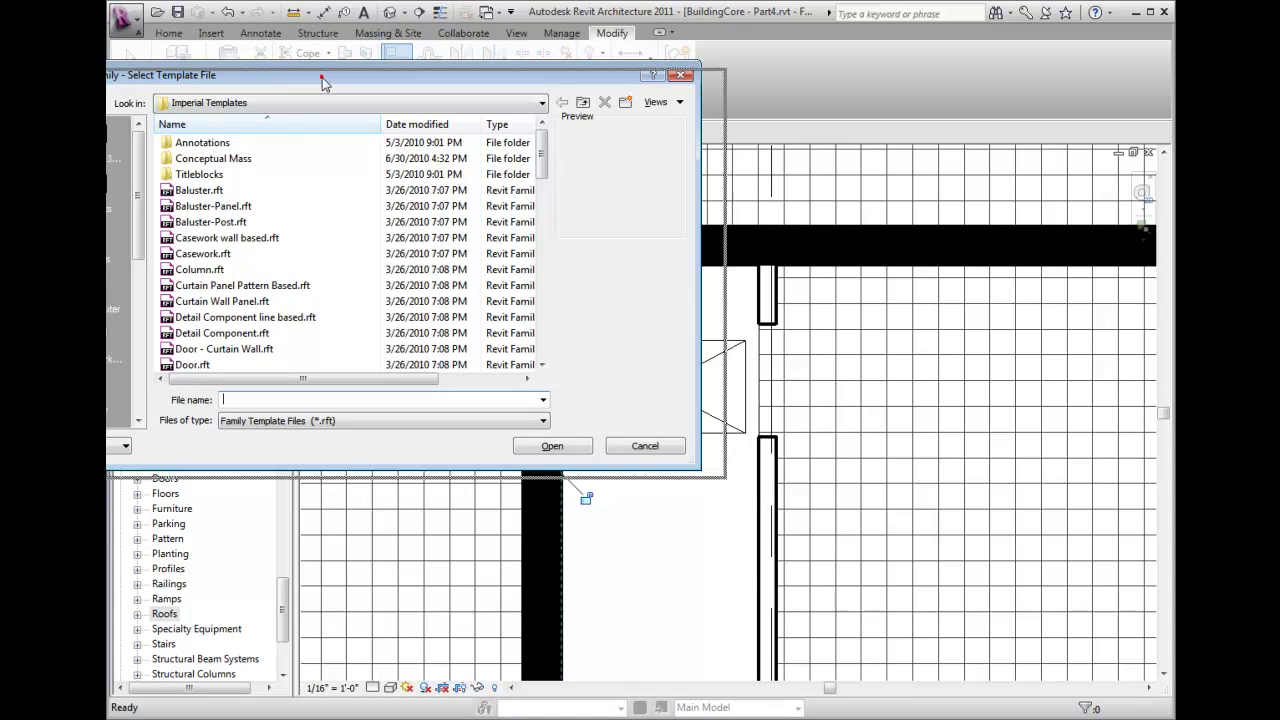
left_click_drag(311, 74, 594, 185)
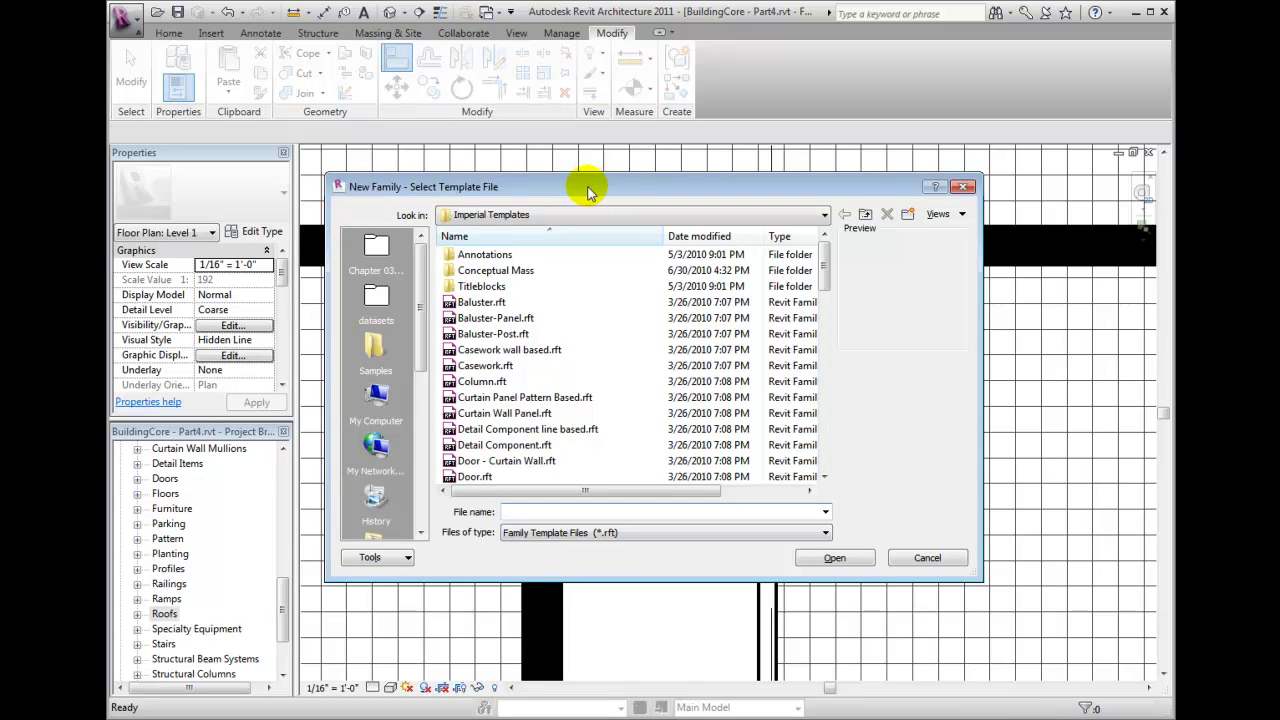
left_click(590, 358)
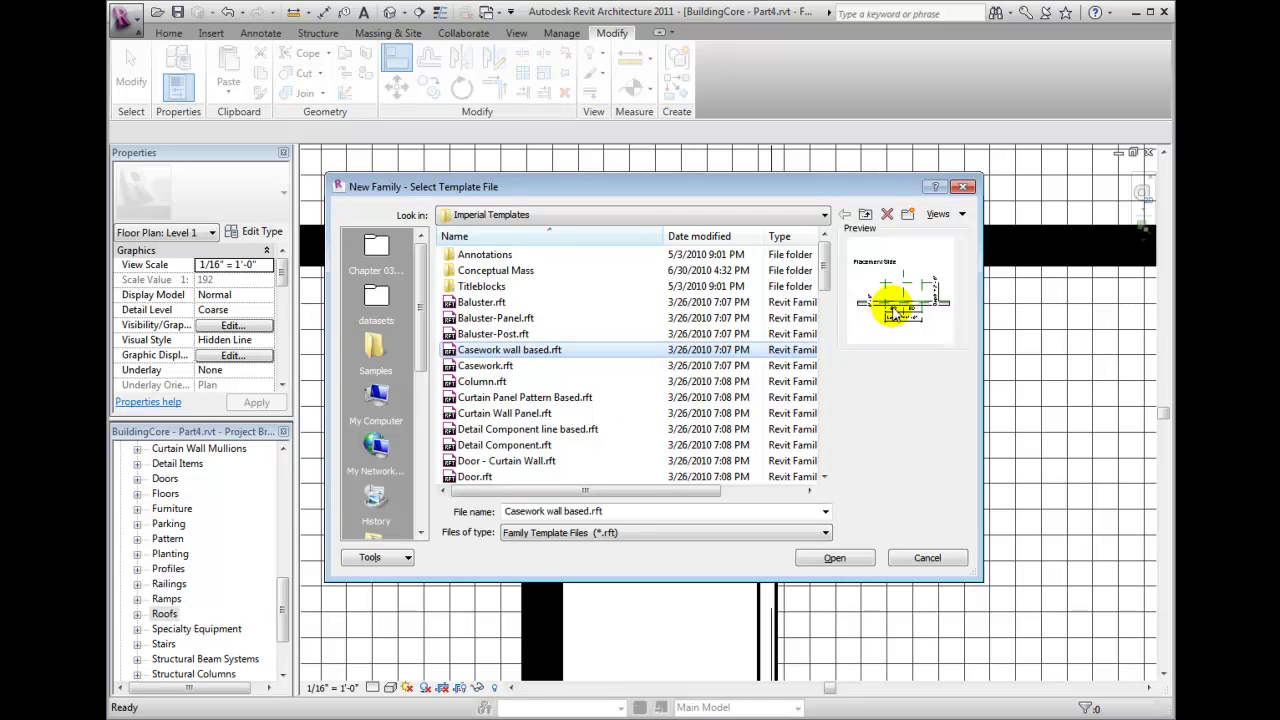
left_click_drag(821, 258, 823, 298)
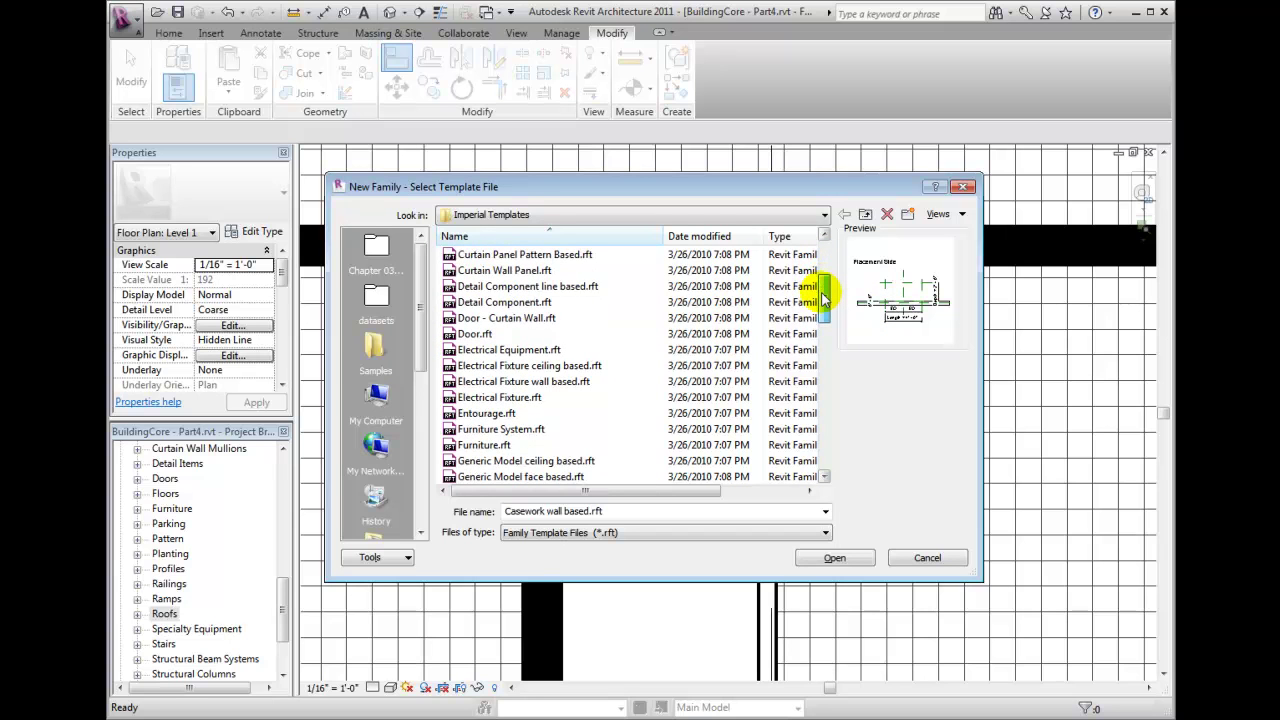
left_click_drag(822, 298, 823, 304)
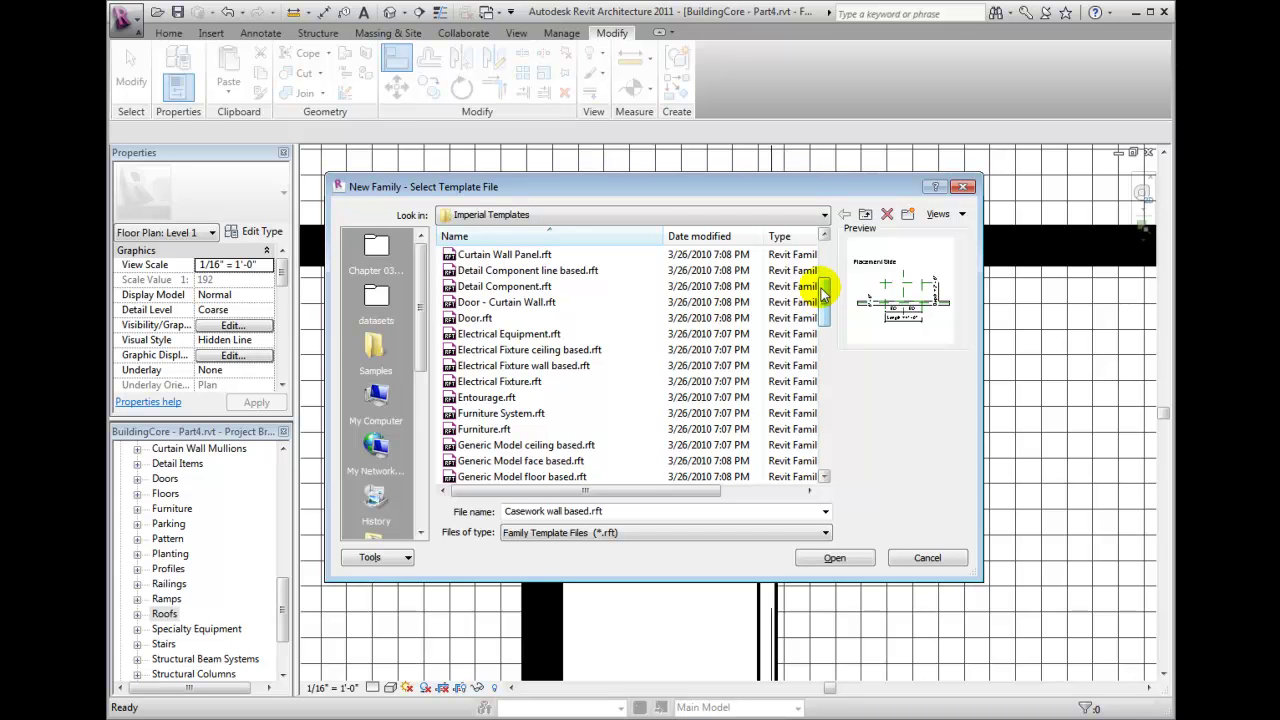
Preview the ceiling, face, floor, line, roof, wall based and plain Generic Model templates, then select Generic Model face based.
left_click(821, 288)
left_click_drag(821, 288, 821, 320)
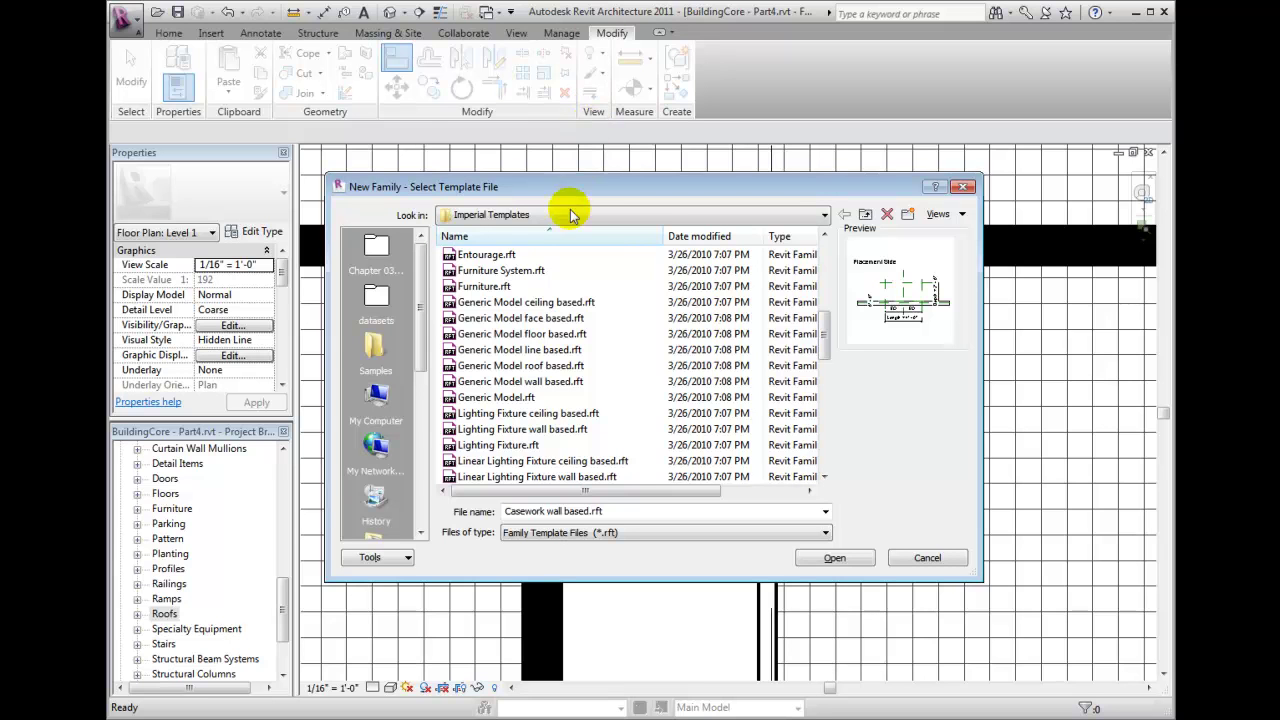
left_click(563, 304)
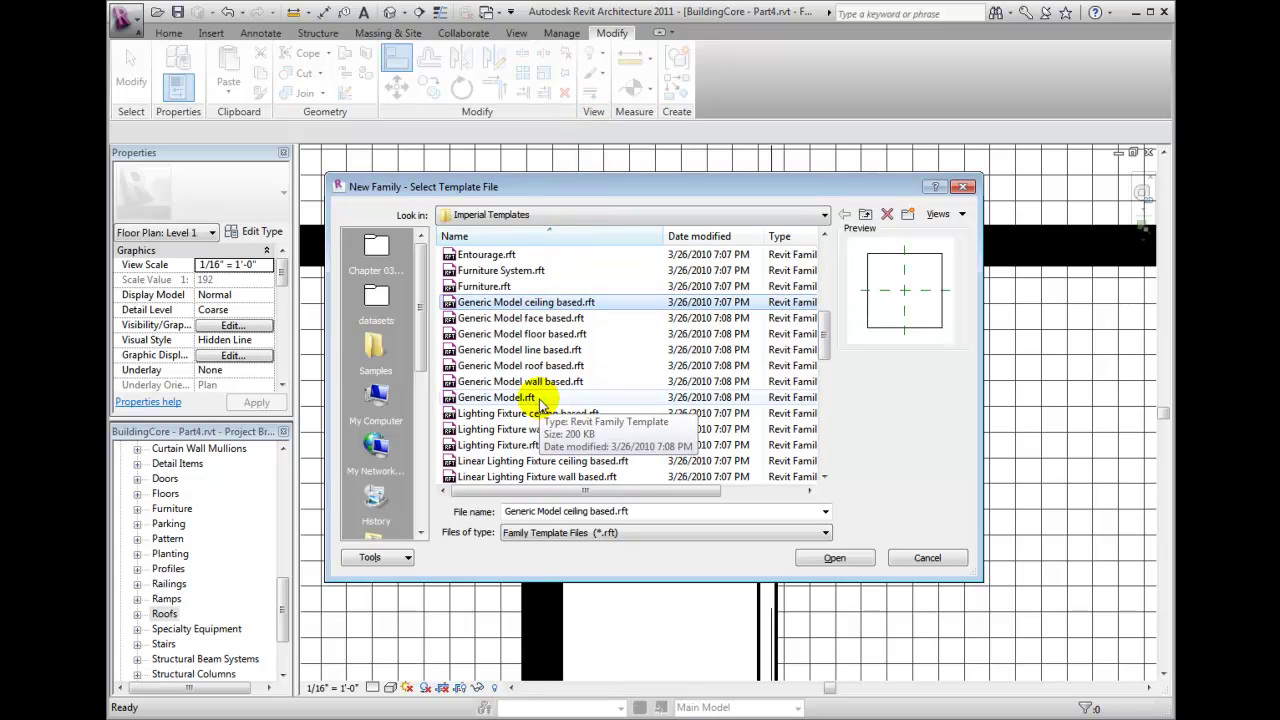
left_click(565, 319)
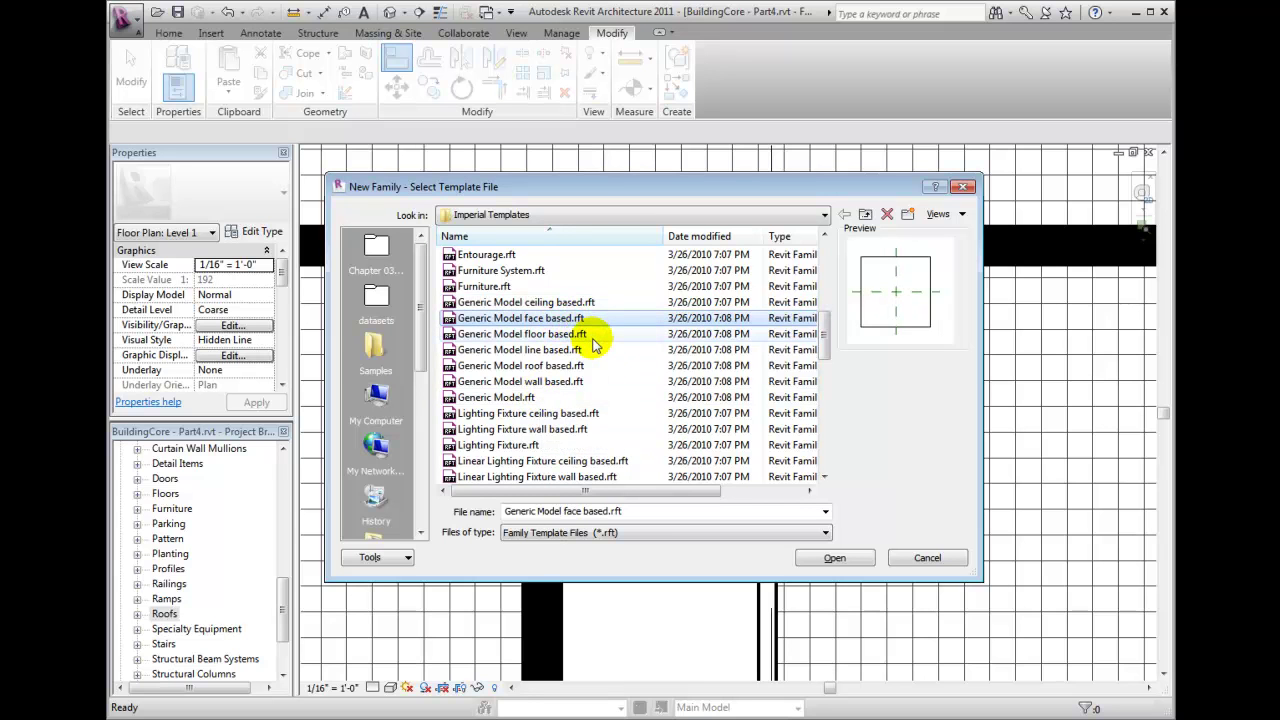
left_click(590, 337)
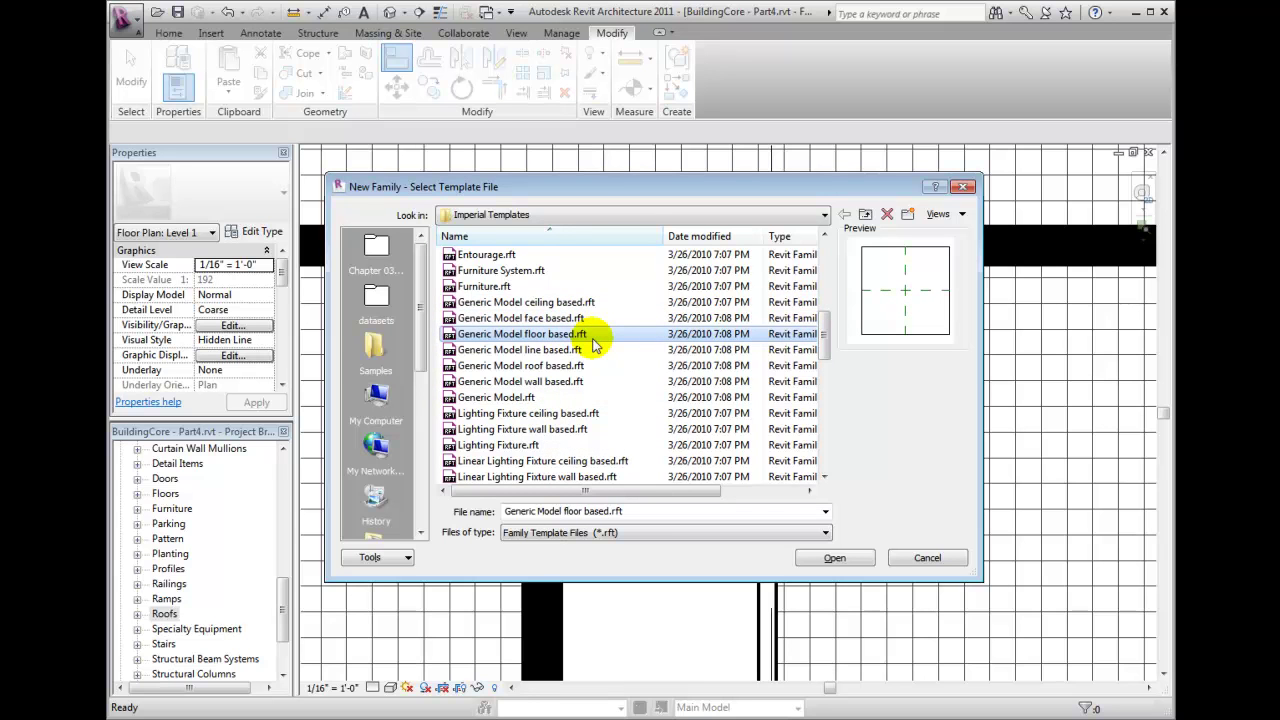
left_click(591, 352)
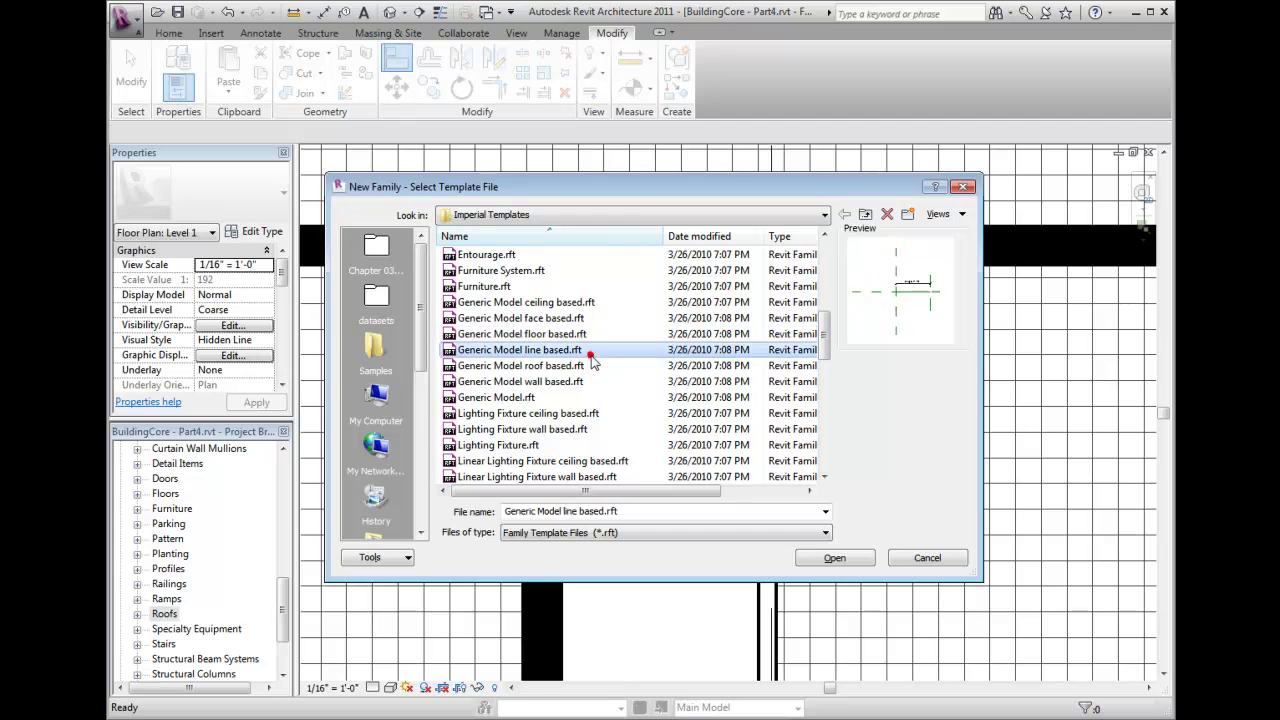
left_click(591, 368)
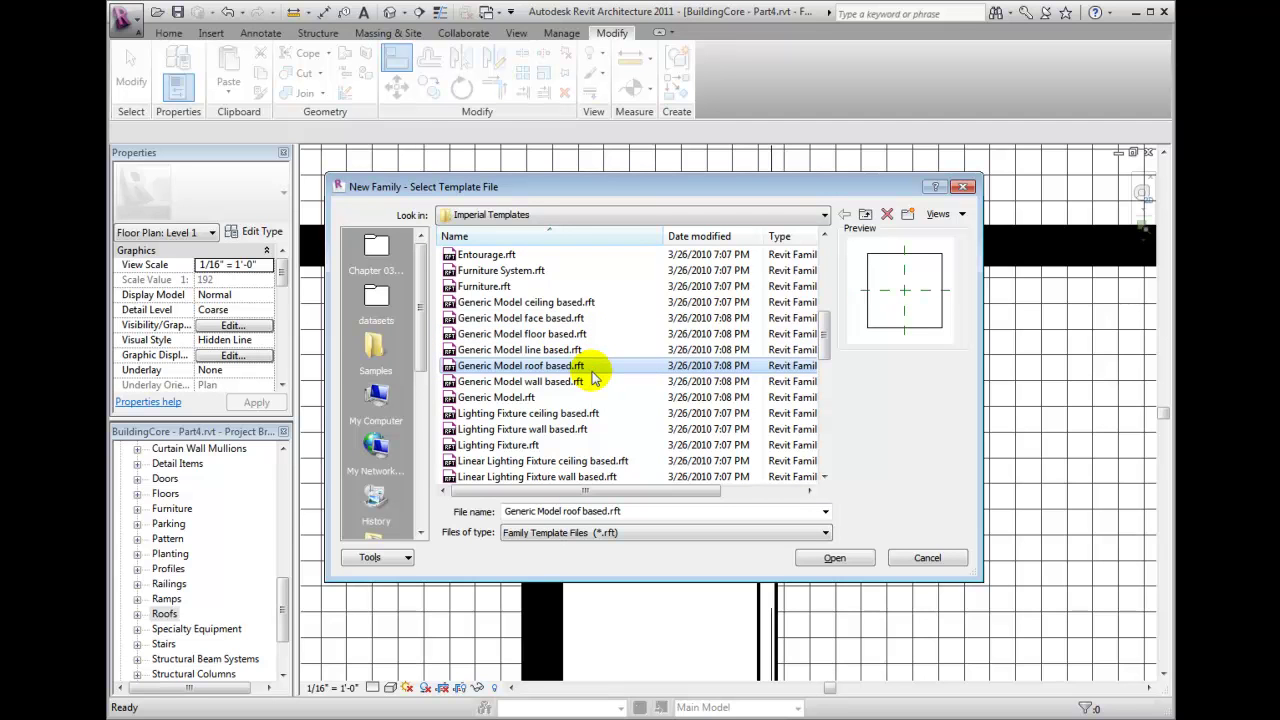
left_click(597, 384)
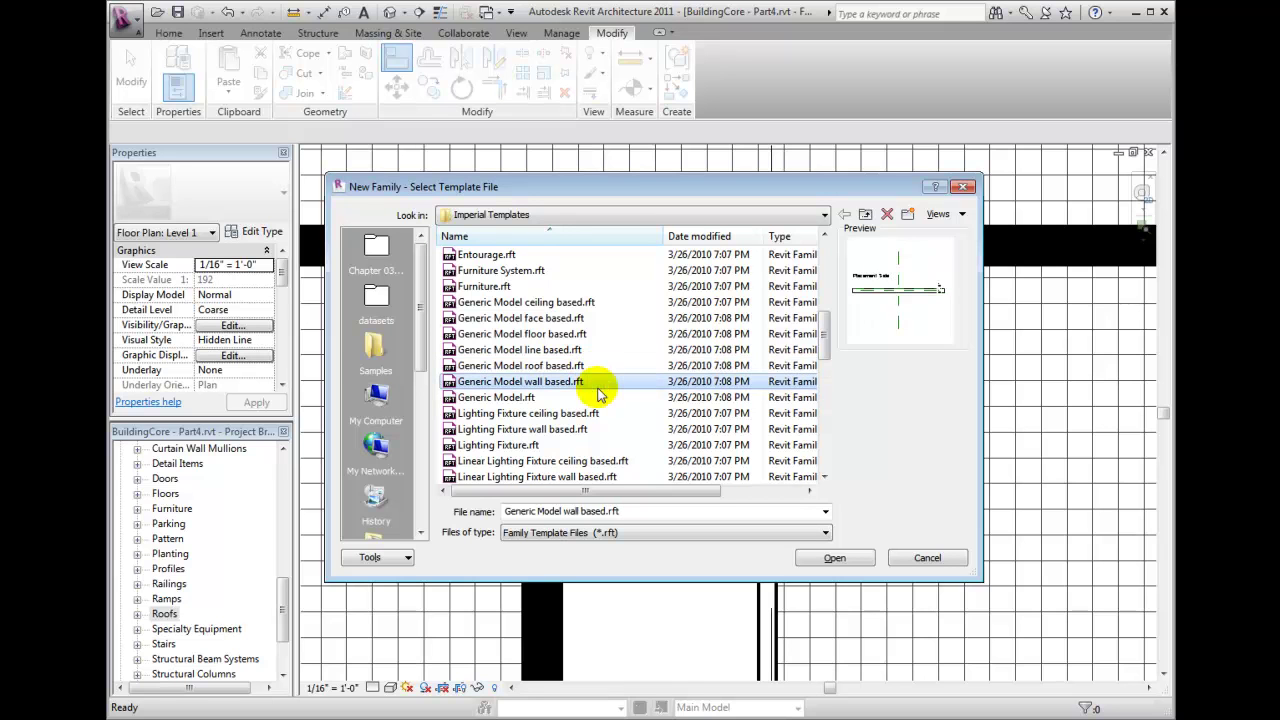
left_click(508, 398)
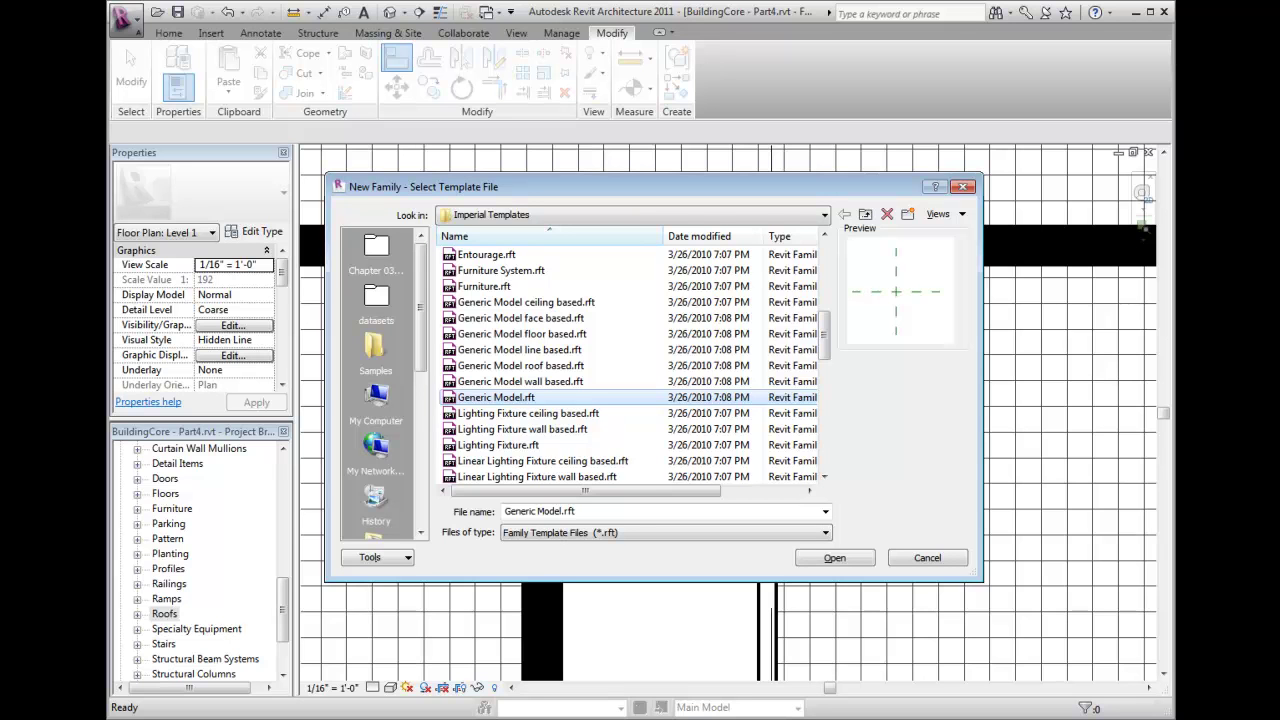
left_click(573, 318)
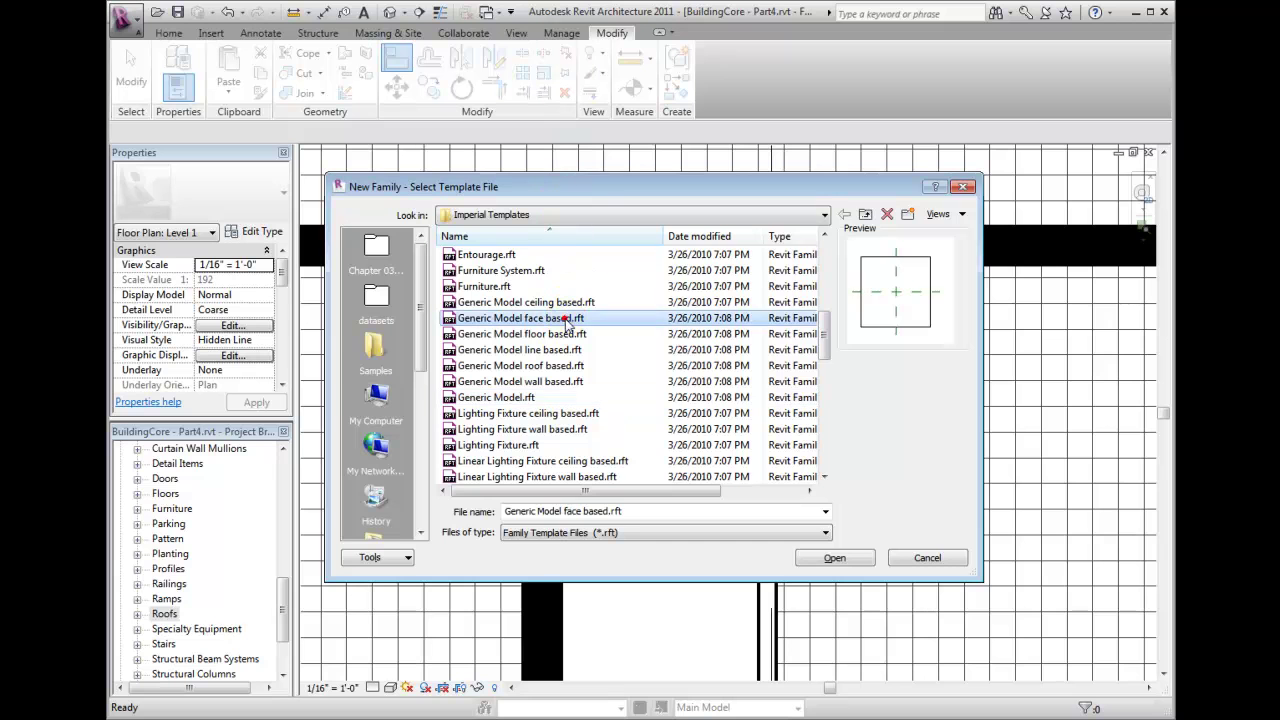
Create Family1 from the face-based template and show it in the default 3D view.
left_click(813, 560)
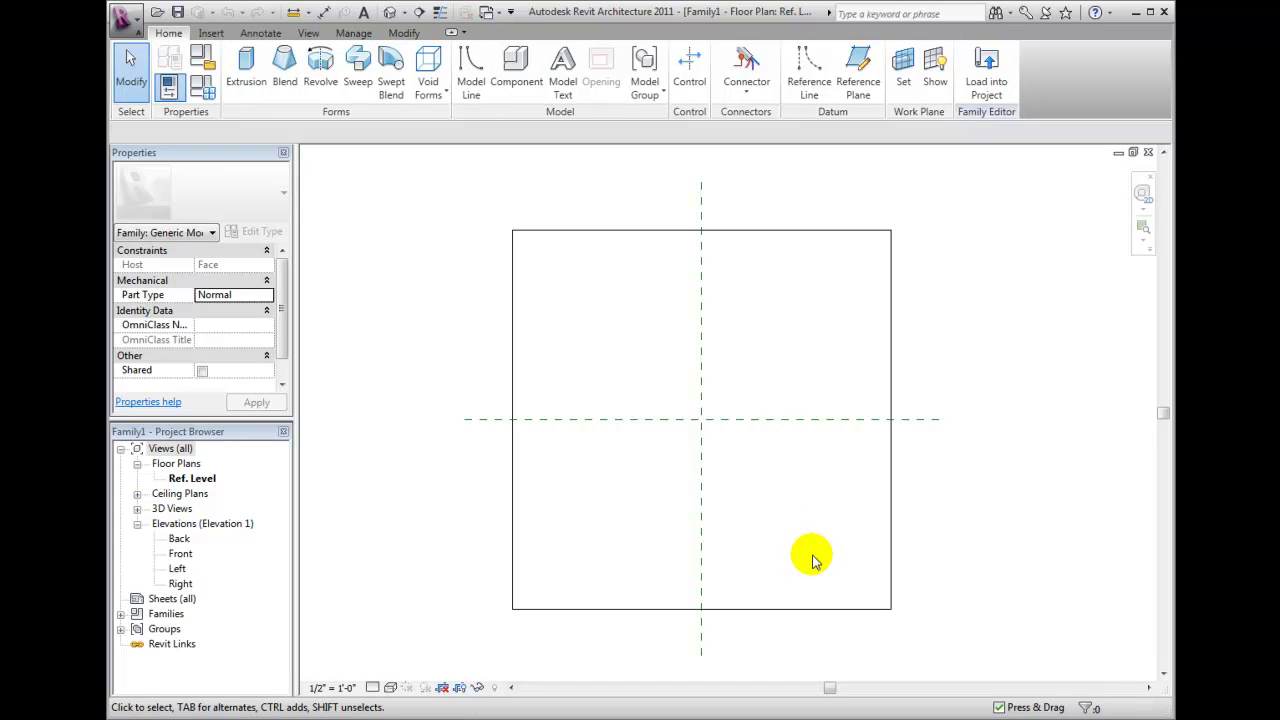
left_click(390, 12)
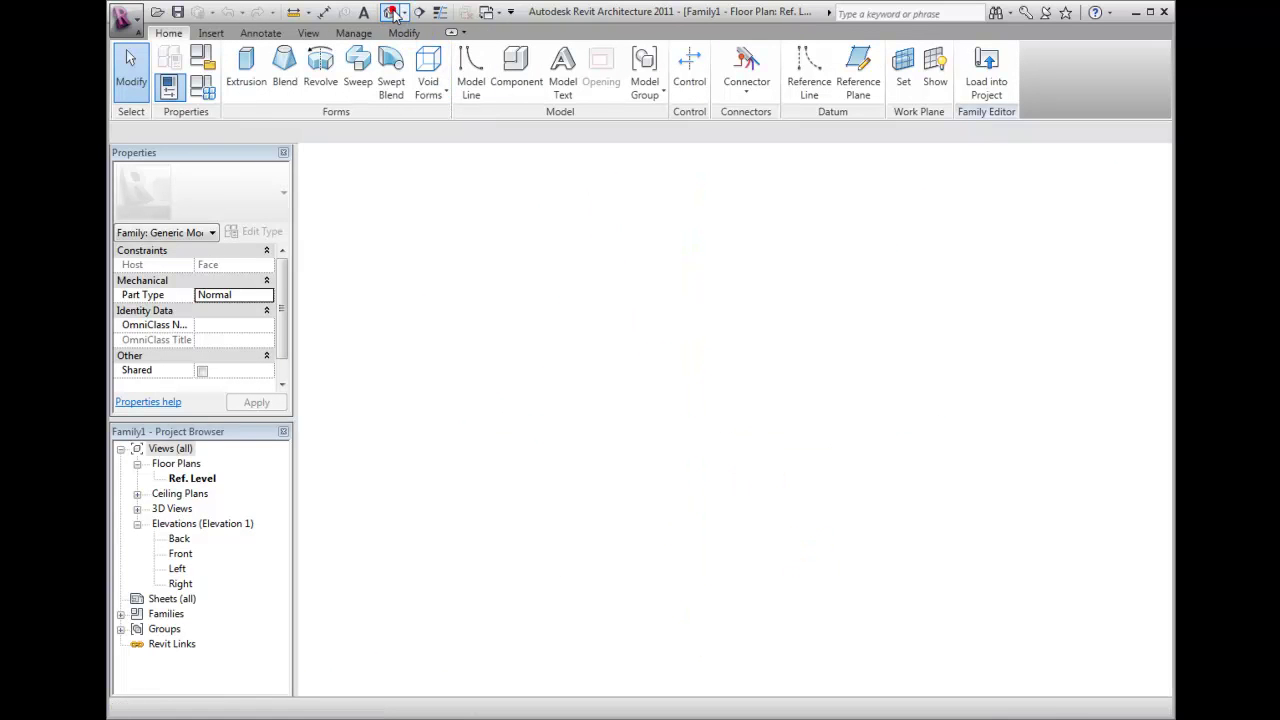